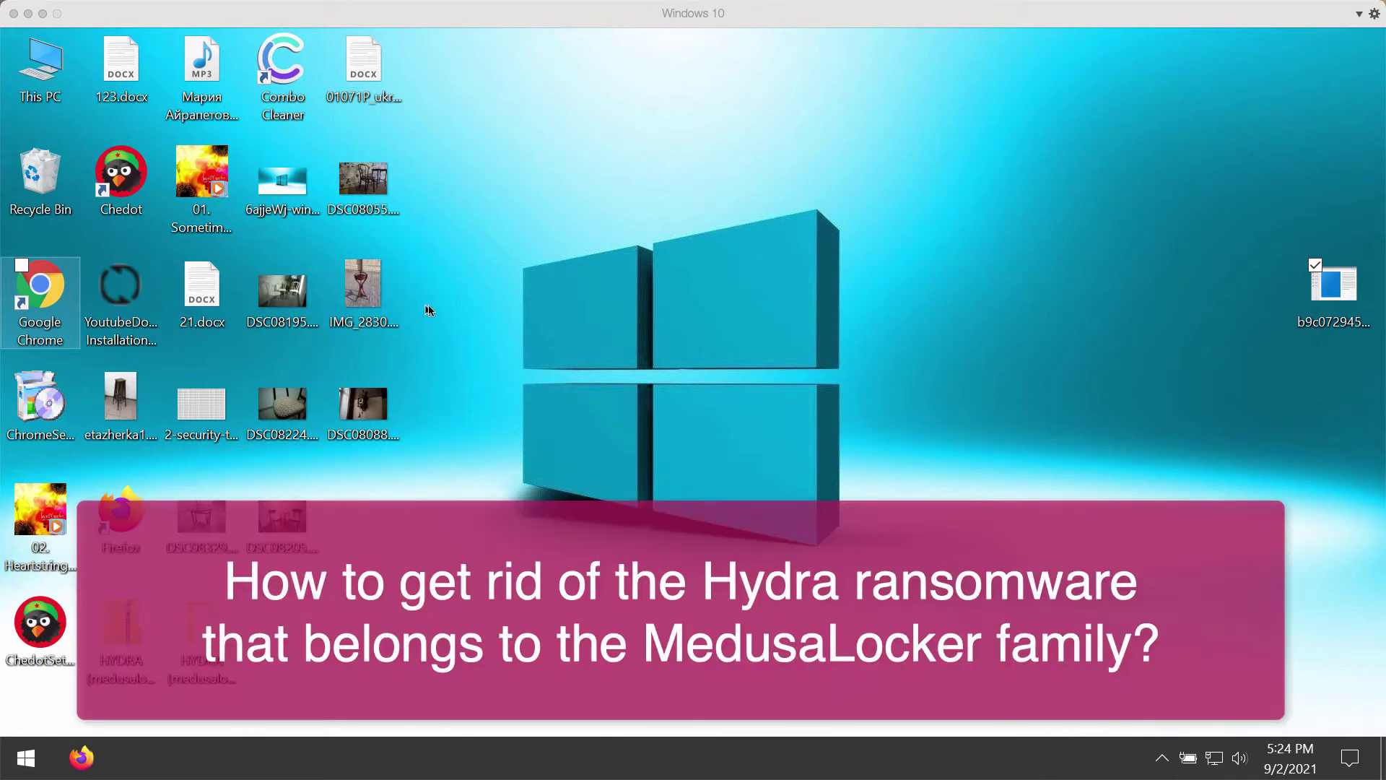
# Open the DSC08195.jpg and DSC08055.jpg photos and the 123.docx document to show they work.
pyautogui.click(458, 311)
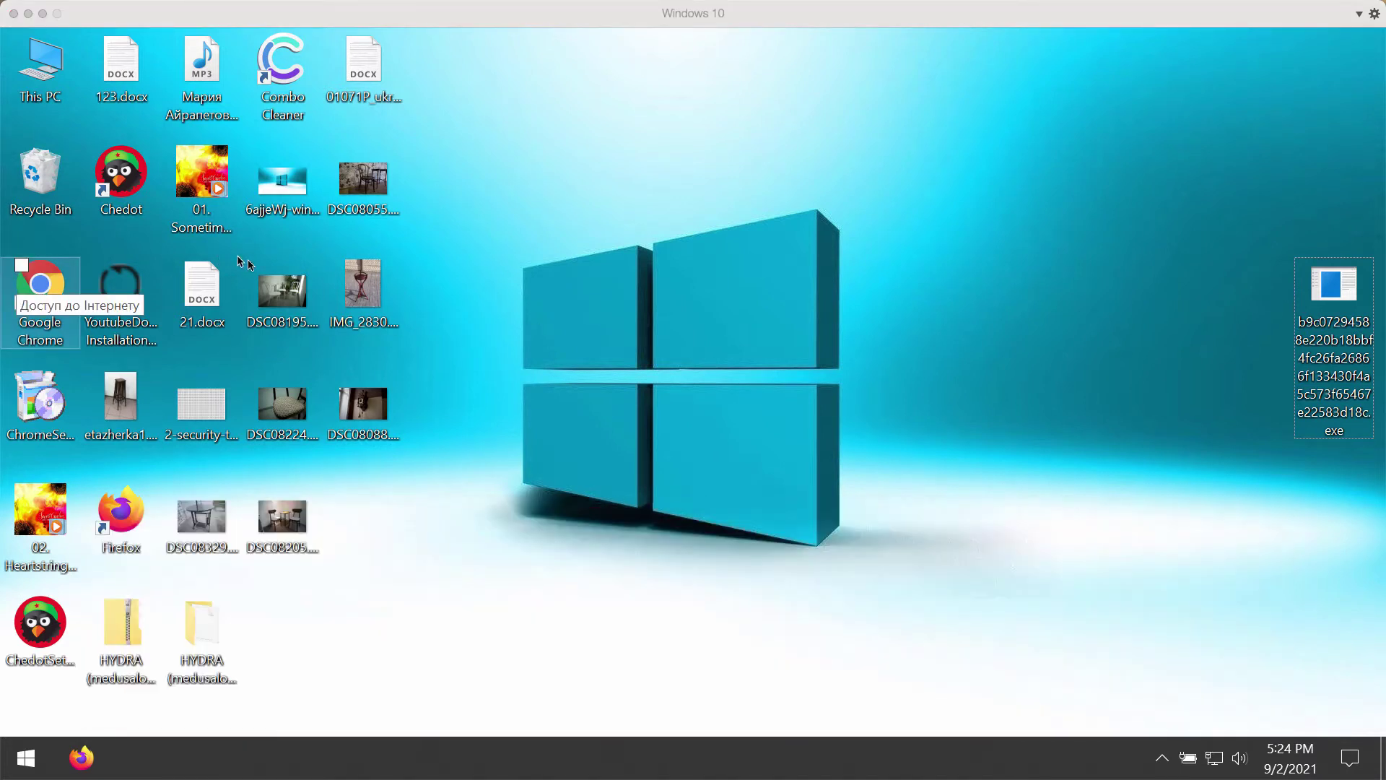
pyautogui.click(295, 288)
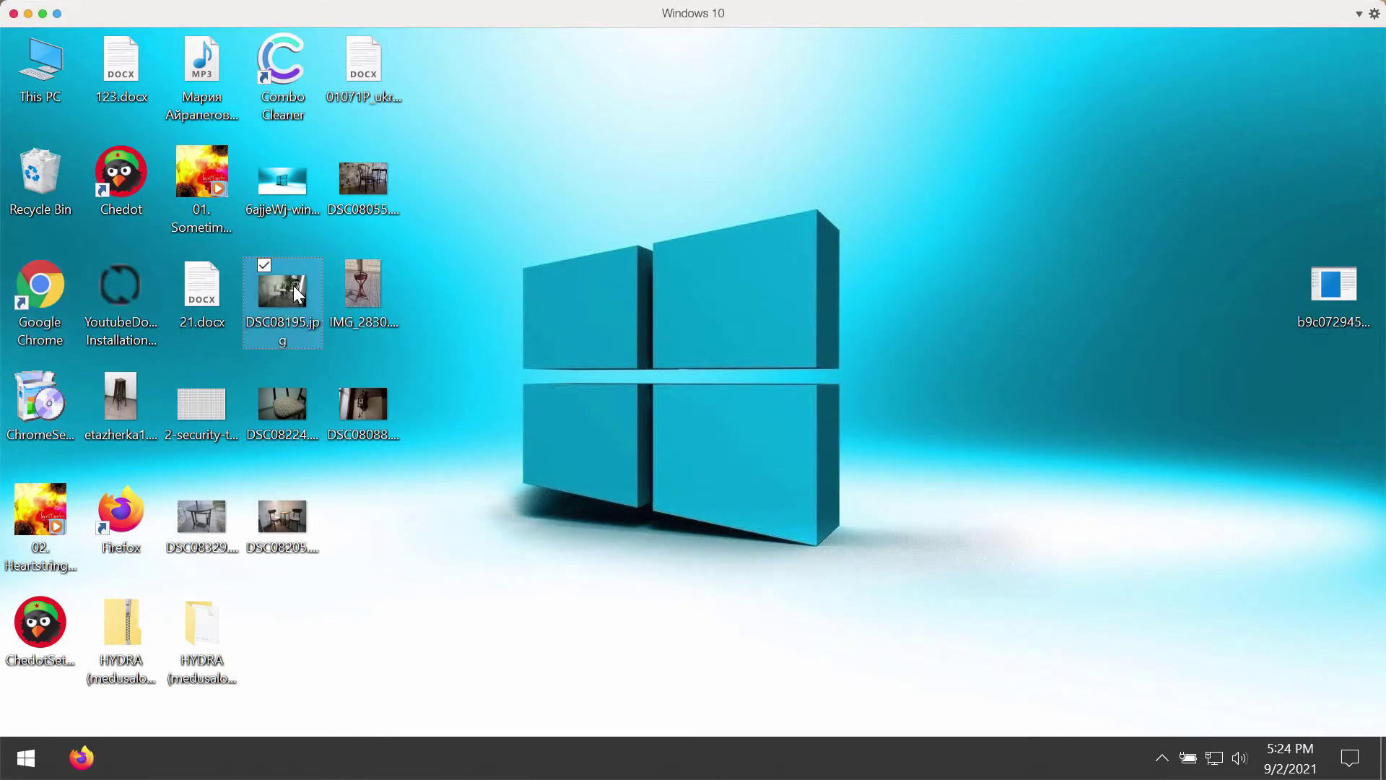
pyautogui.doubleClick(293, 285)
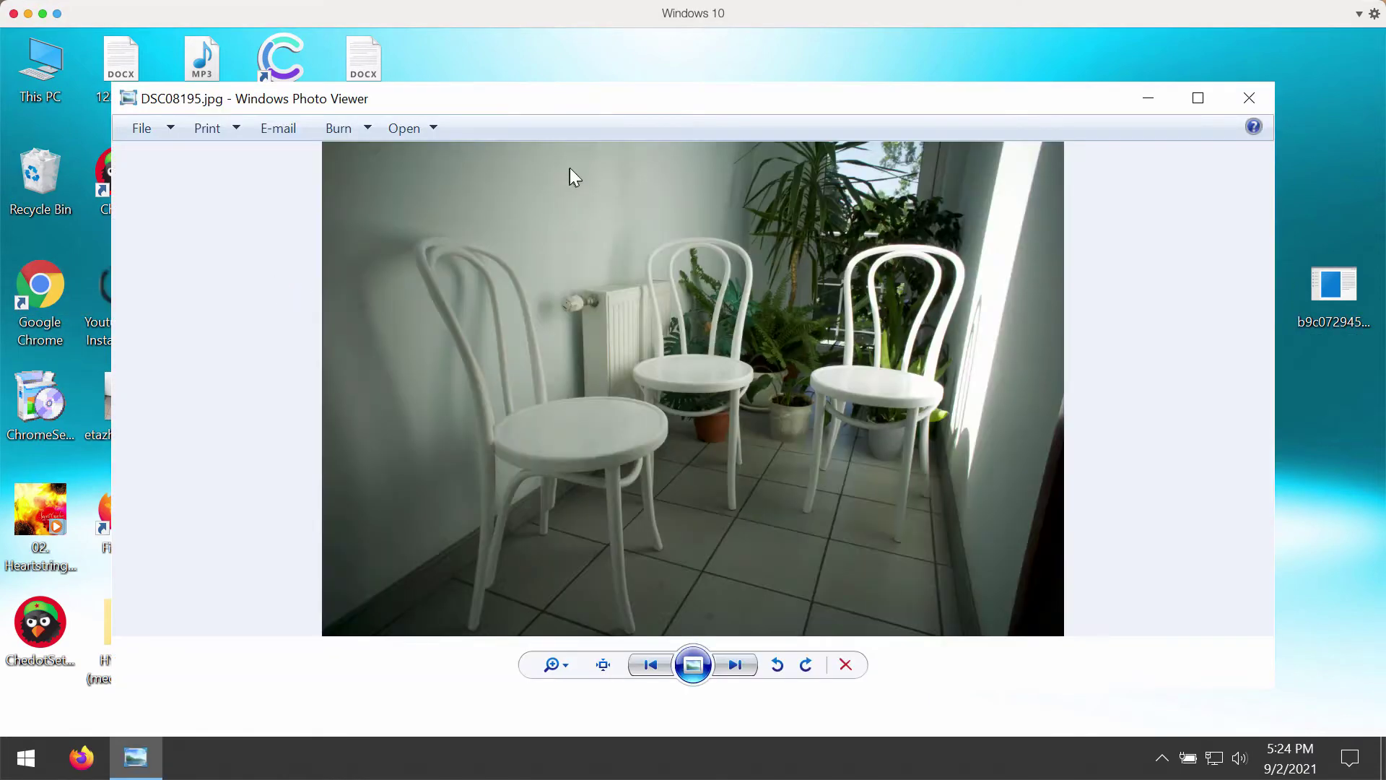
pyautogui.click(1249, 97)
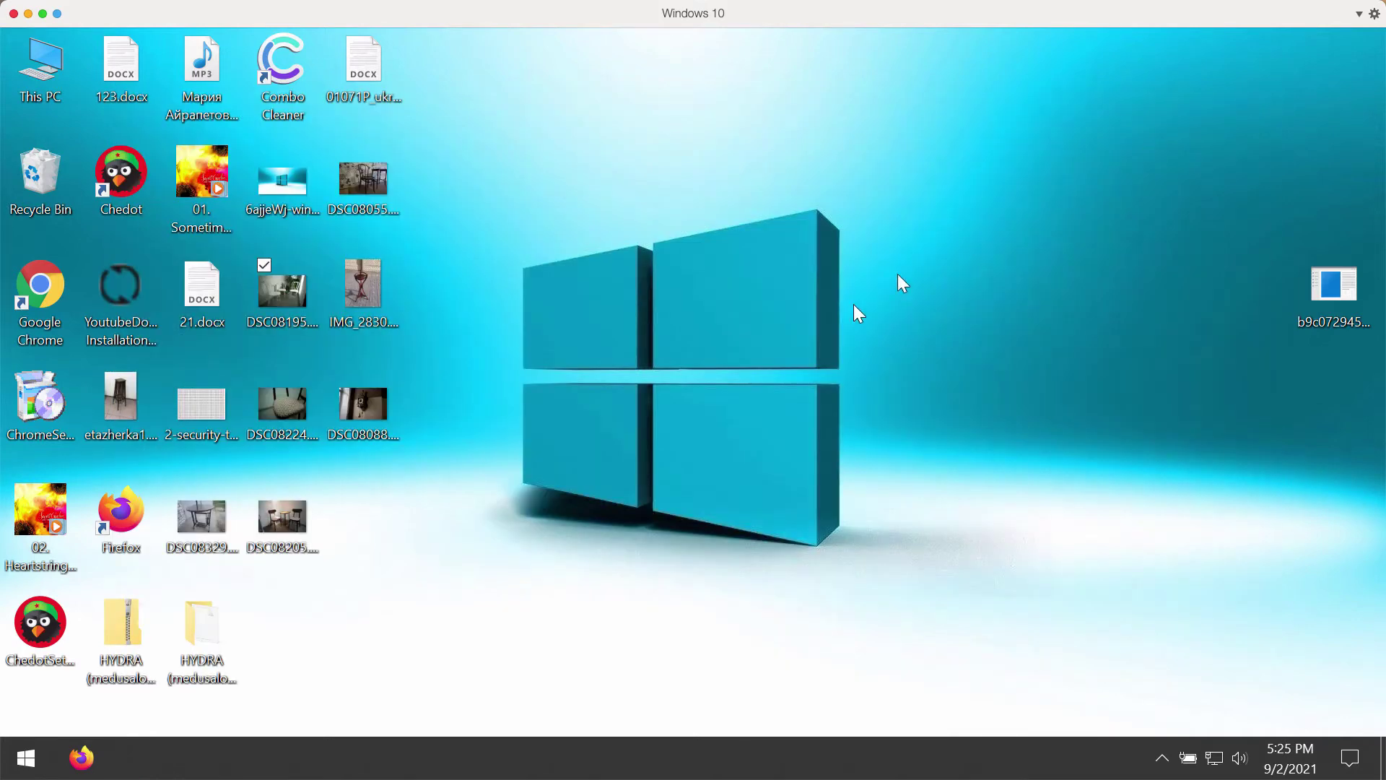
pyautogui.doubleClick(386, 400)
pyautogui.click(1248, 100)
pyautogui.doubleClick(347, 176)
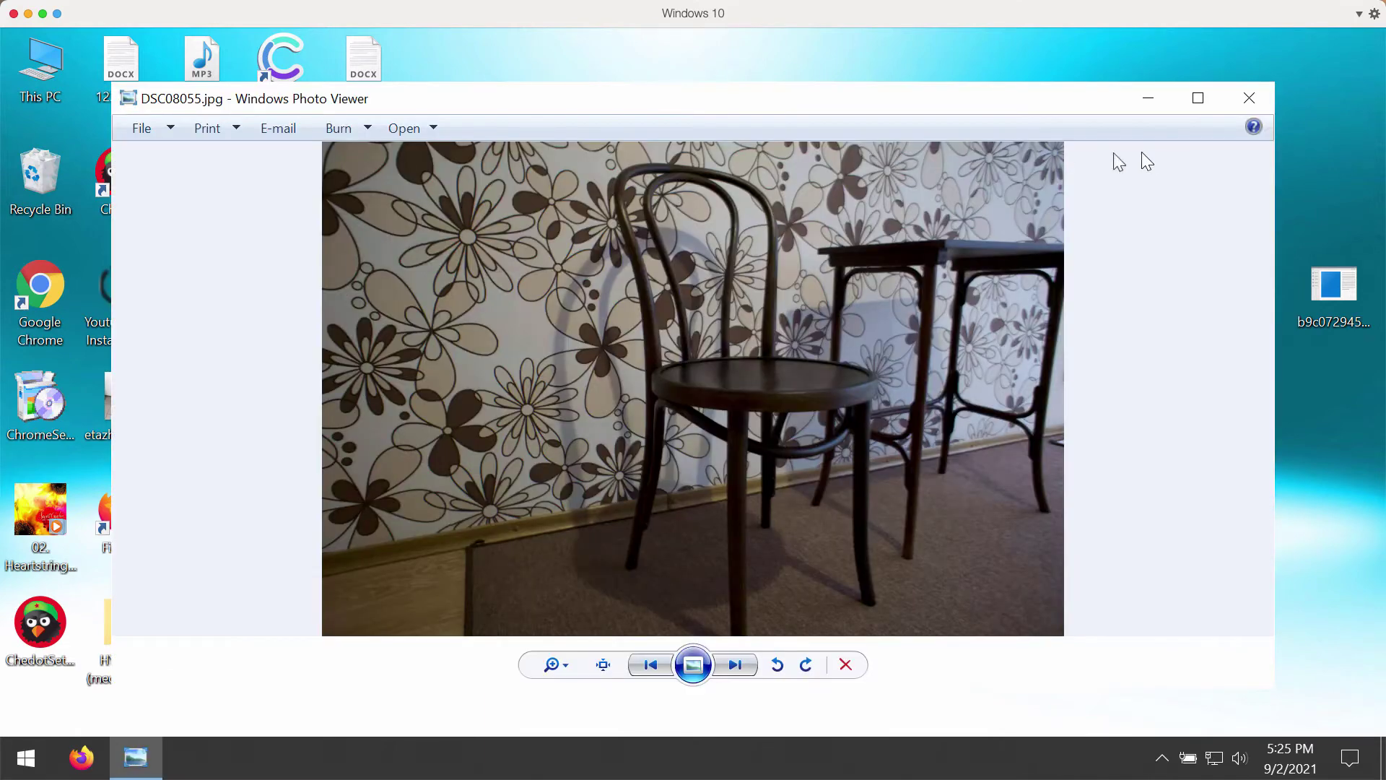
pyautogui.click(1249, 97)
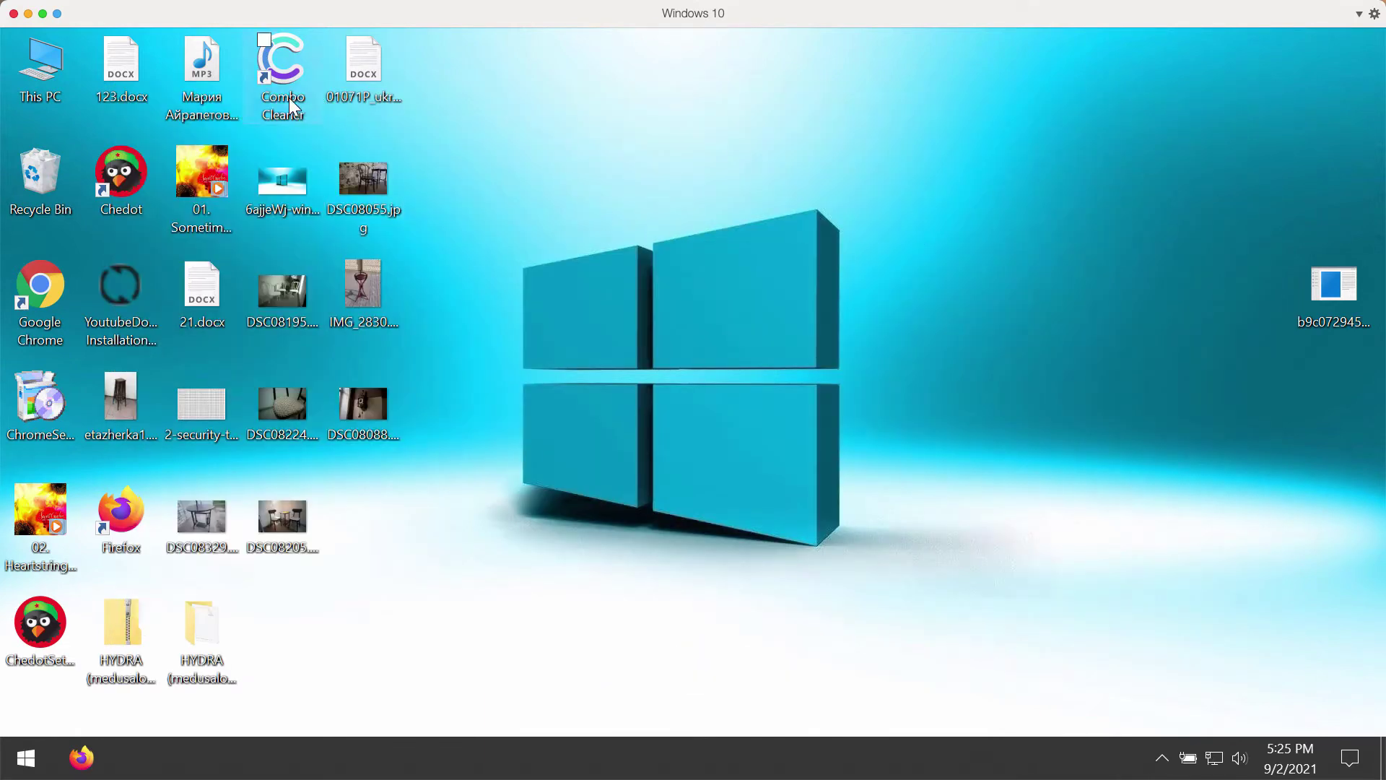
pyautogui.doubleClick(116, 58)
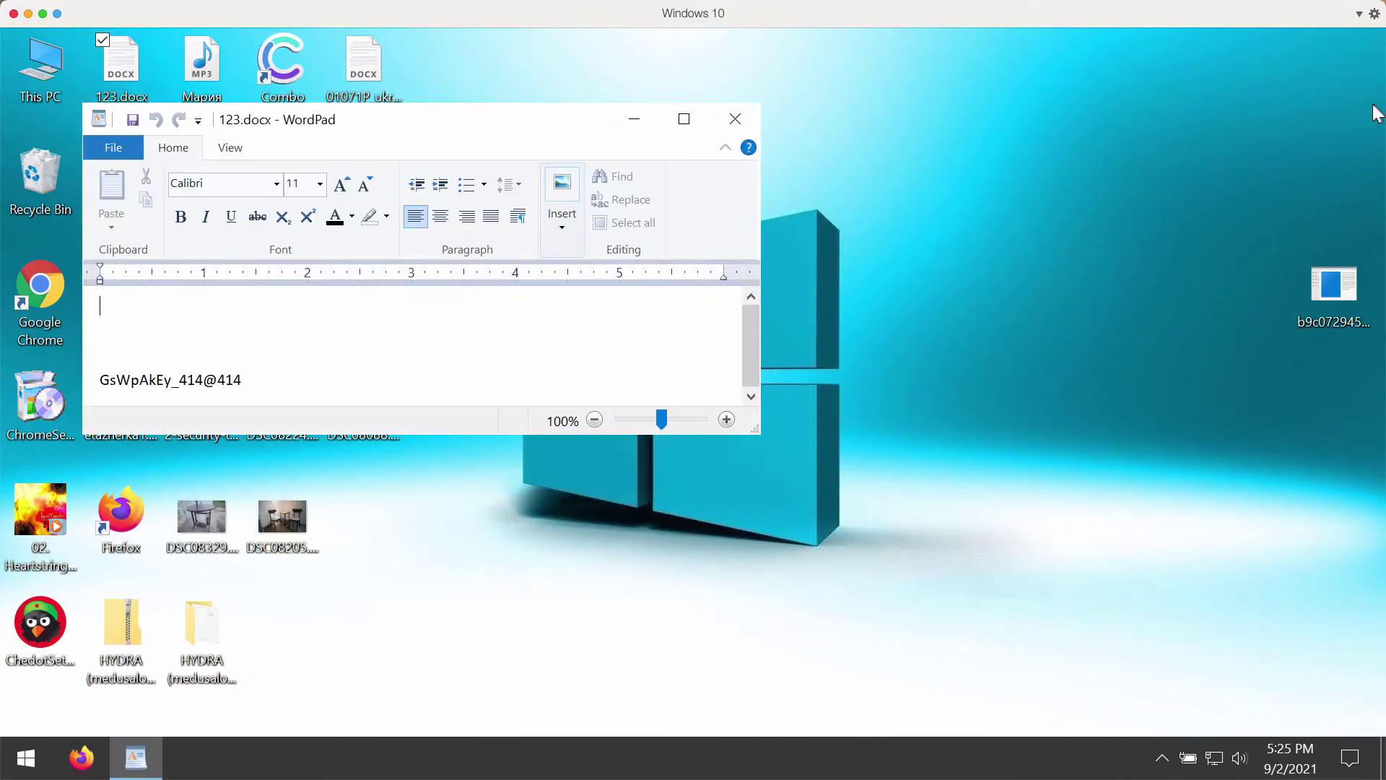
pyautogui.click(738, 119)
pyautogui.click(535, 223)
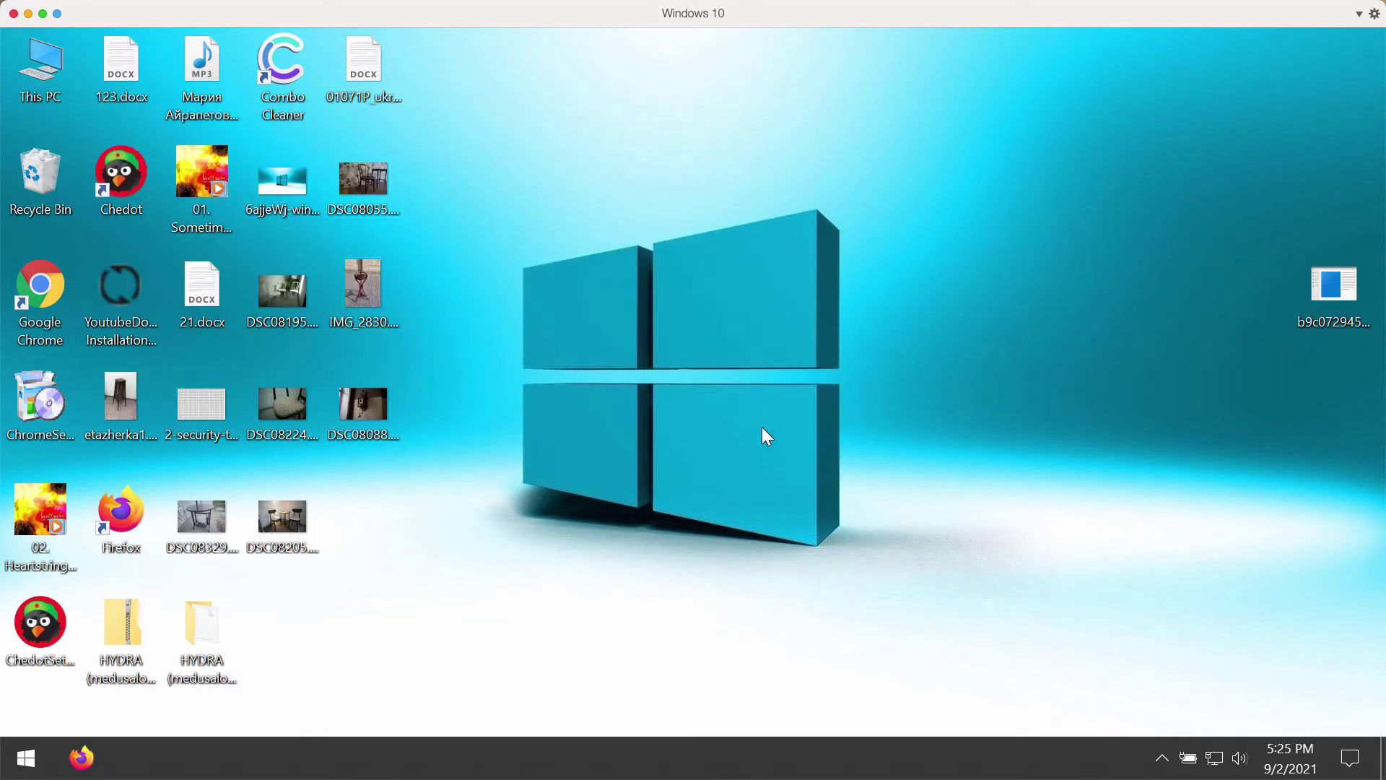
# Run the b9c… ransomware executable and inspect a renamed .HYDRA file after encryption.
pyautogui.click(1342, 296)
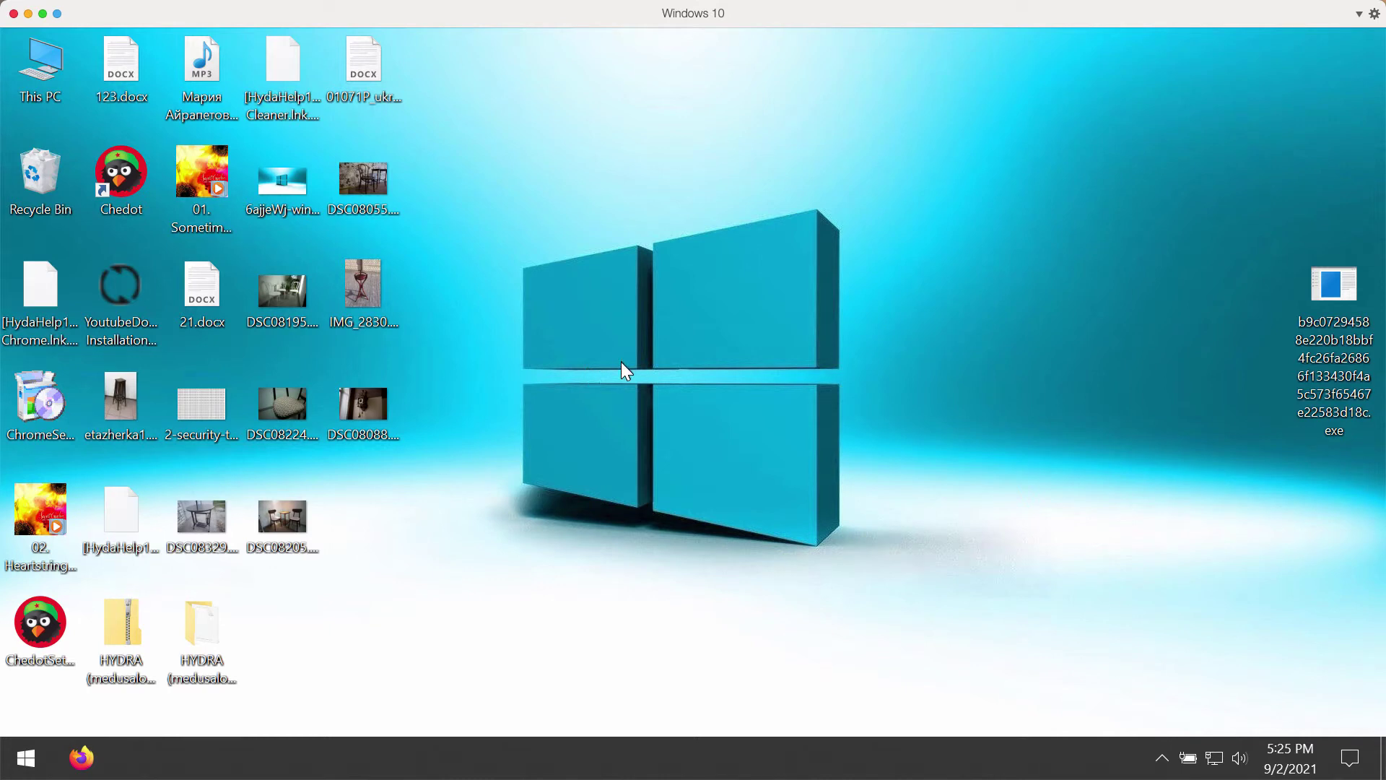
pyautogui.click(112, 530)
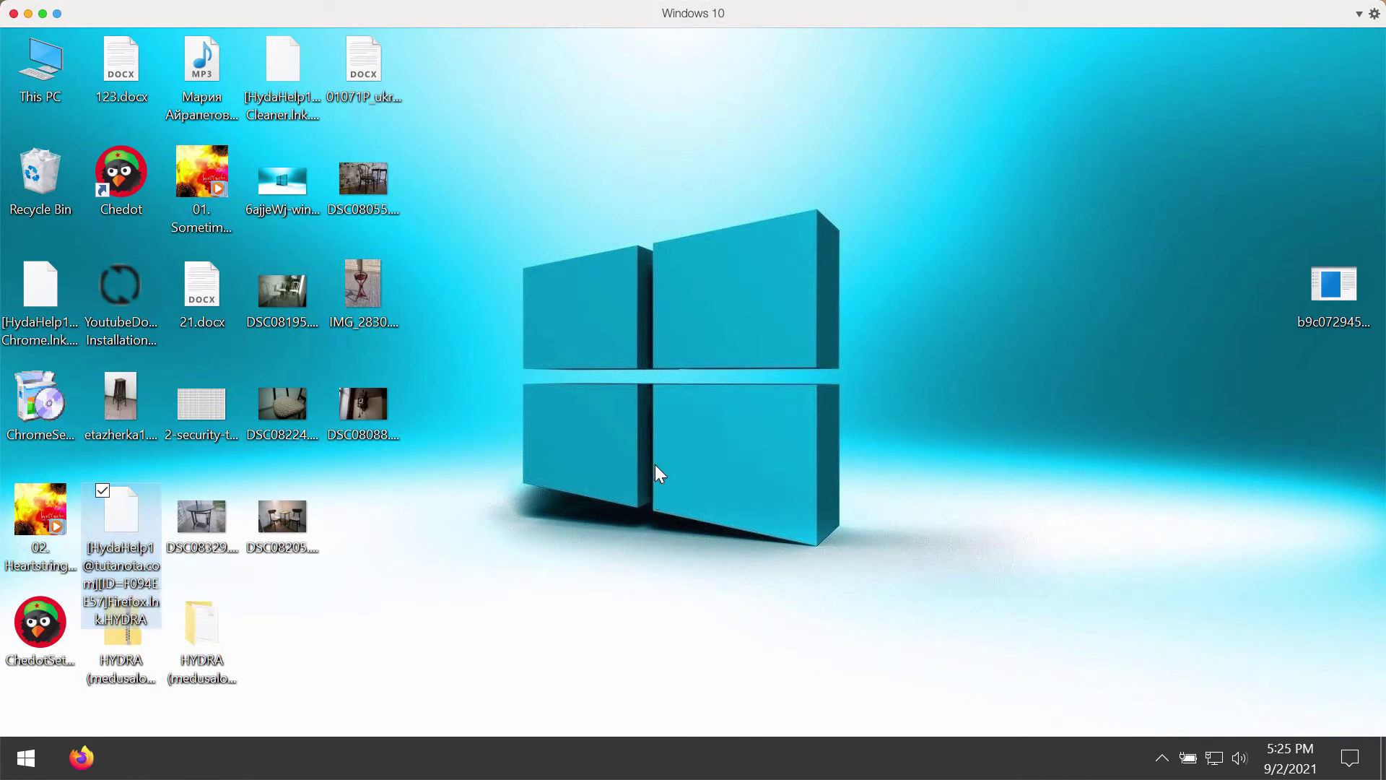
pyautogui.click(617, 458)
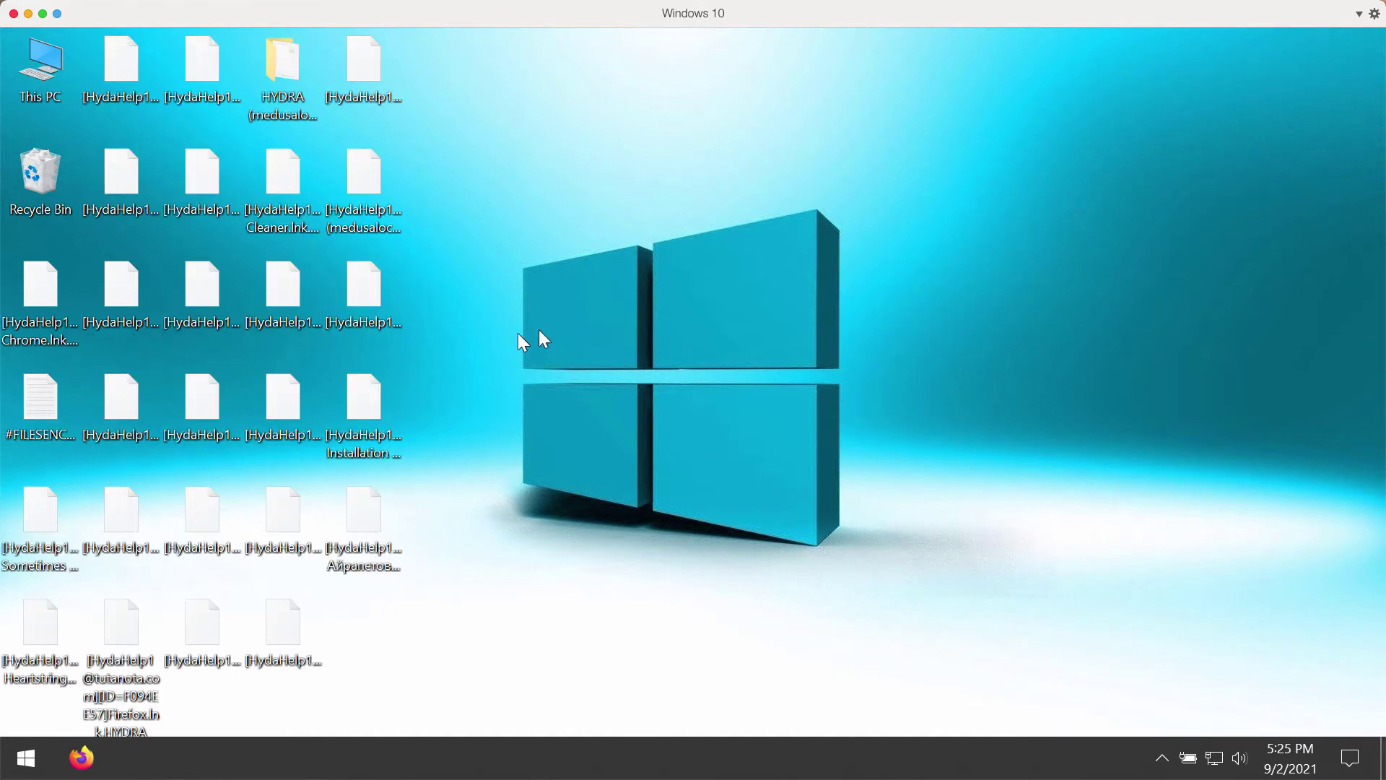
pyautogui.click(385, 225)
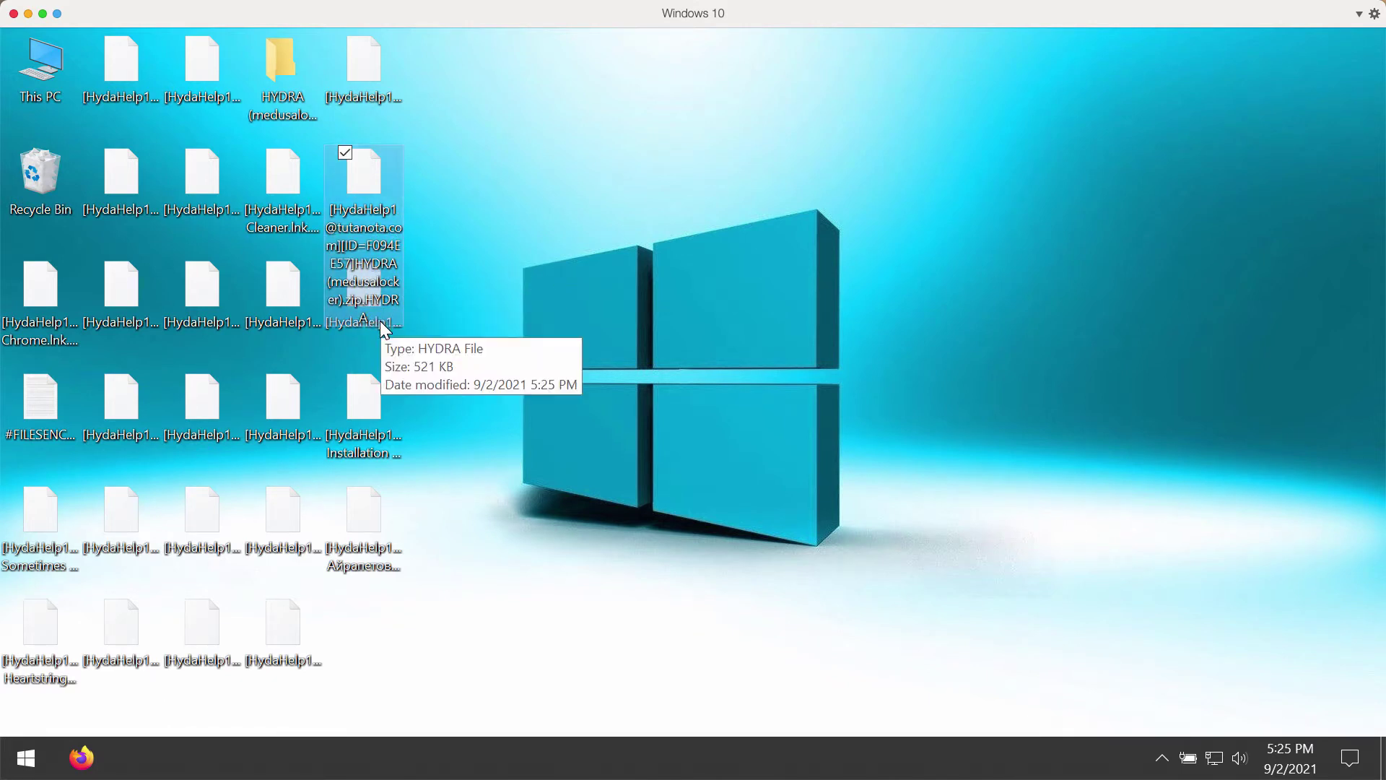
pyautogui.doubleClick(361, 272)
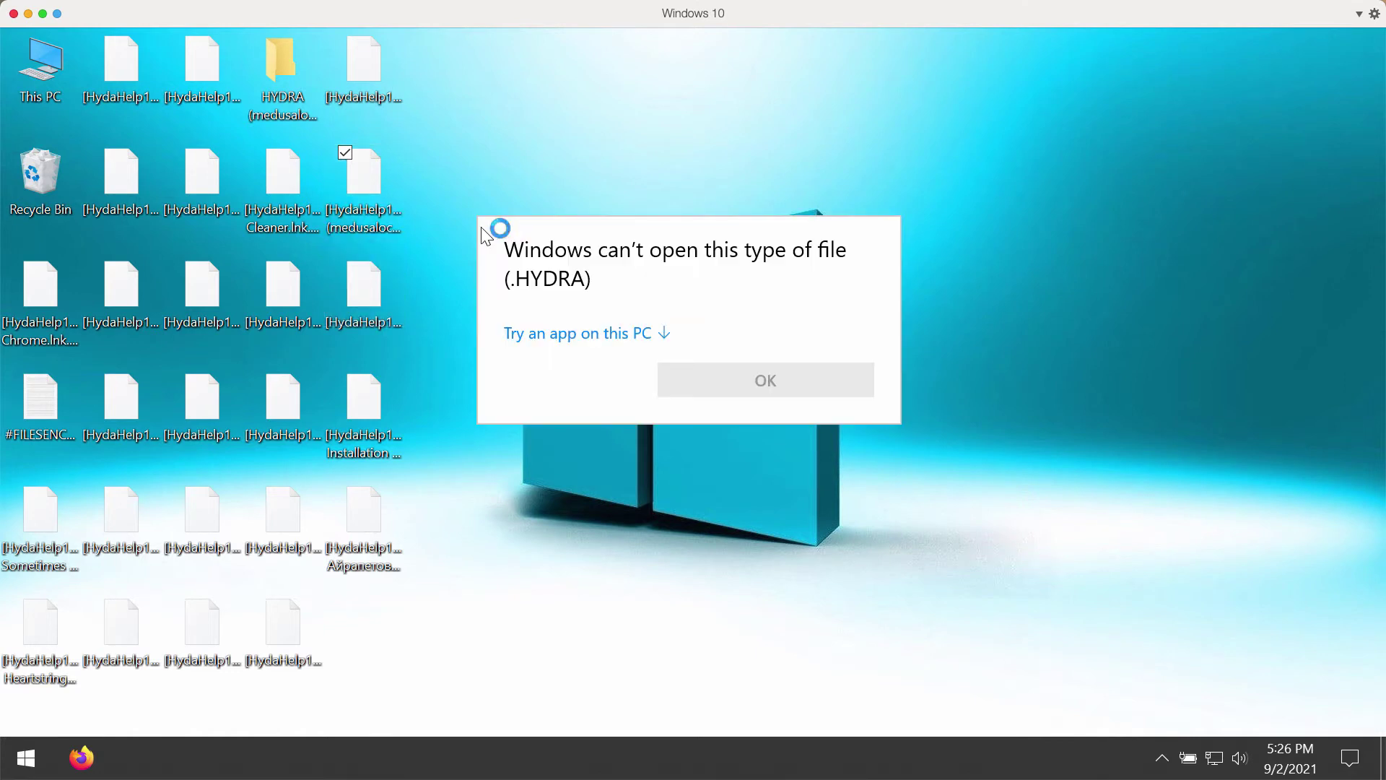
pyautogui.click(730, 379)
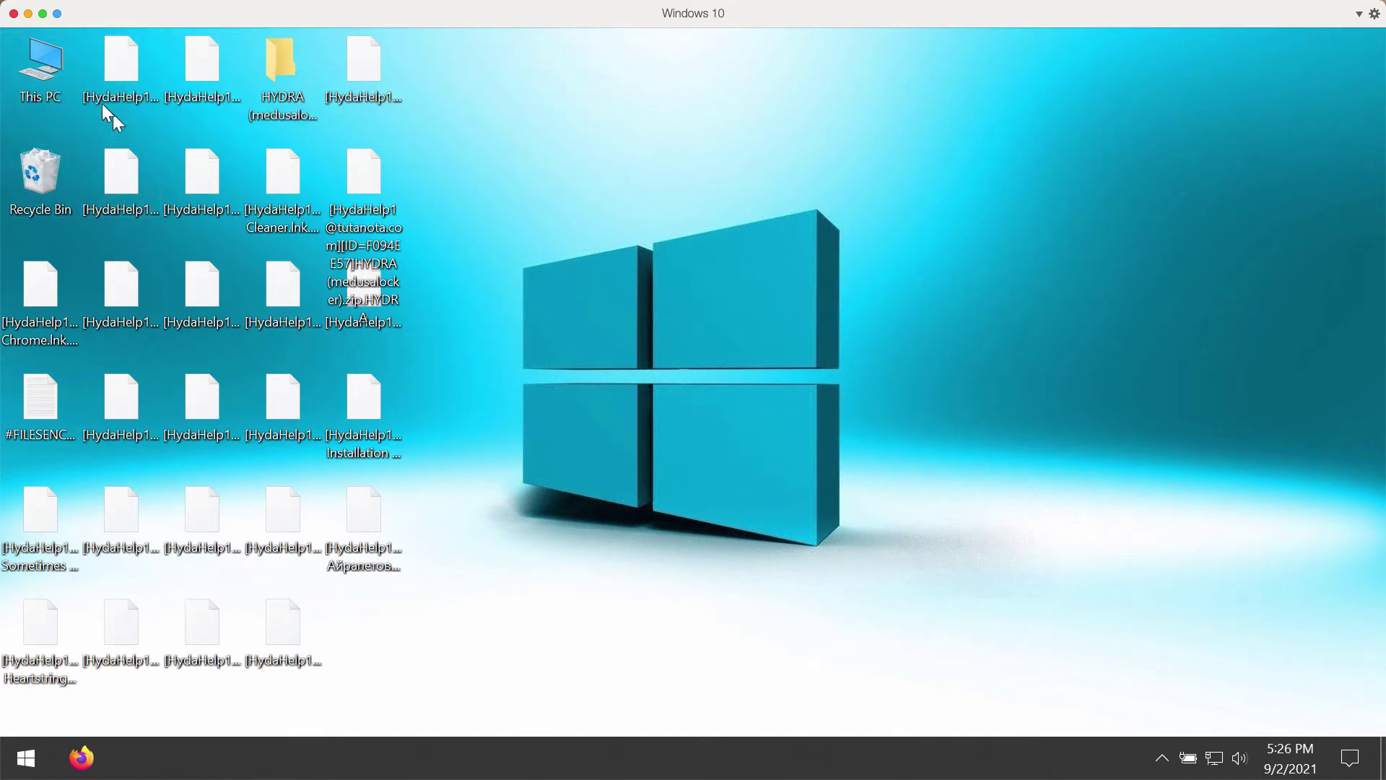
# Browse This PC > C: > Program Files (x86) > Internet Explorer and launch iexplore.exe.
pyautogui.doubleClick(49, 80)
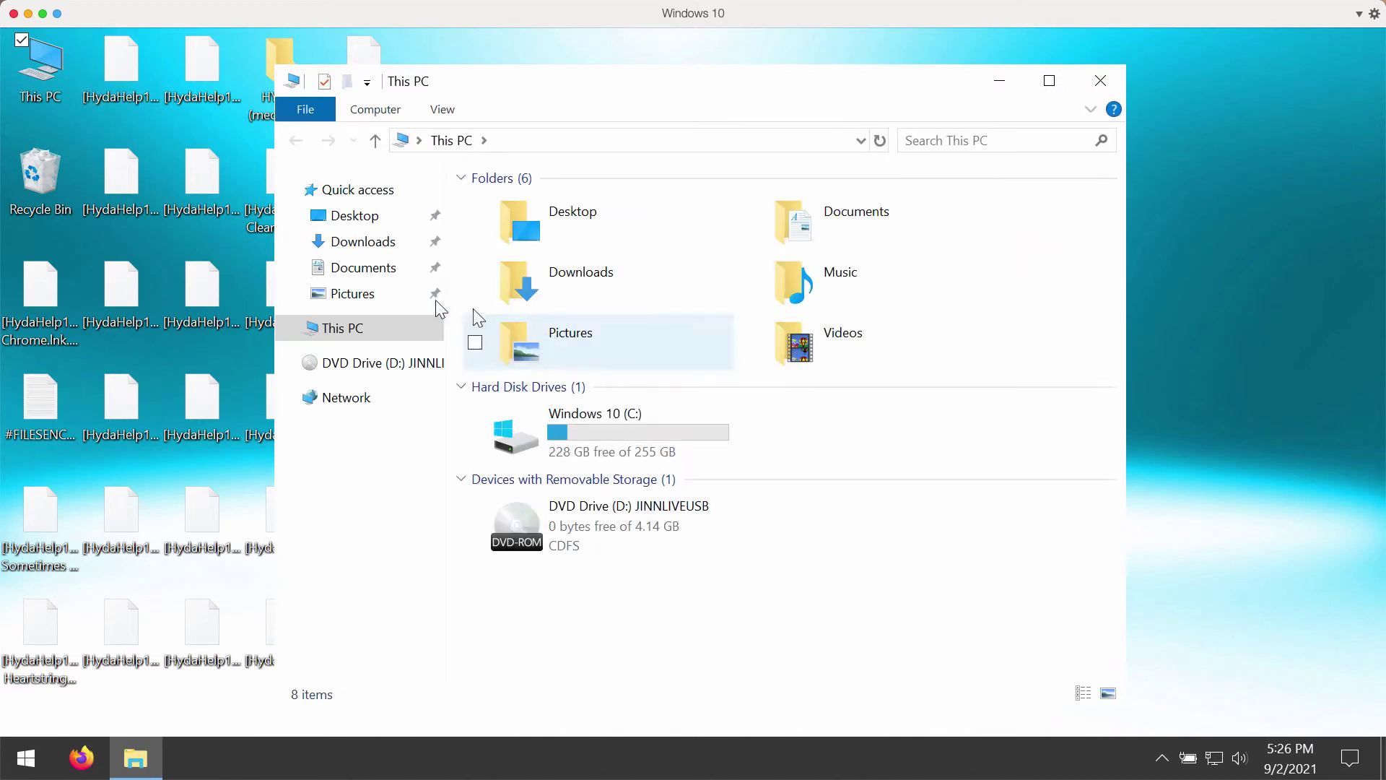
pyautogui.click(636, 431)
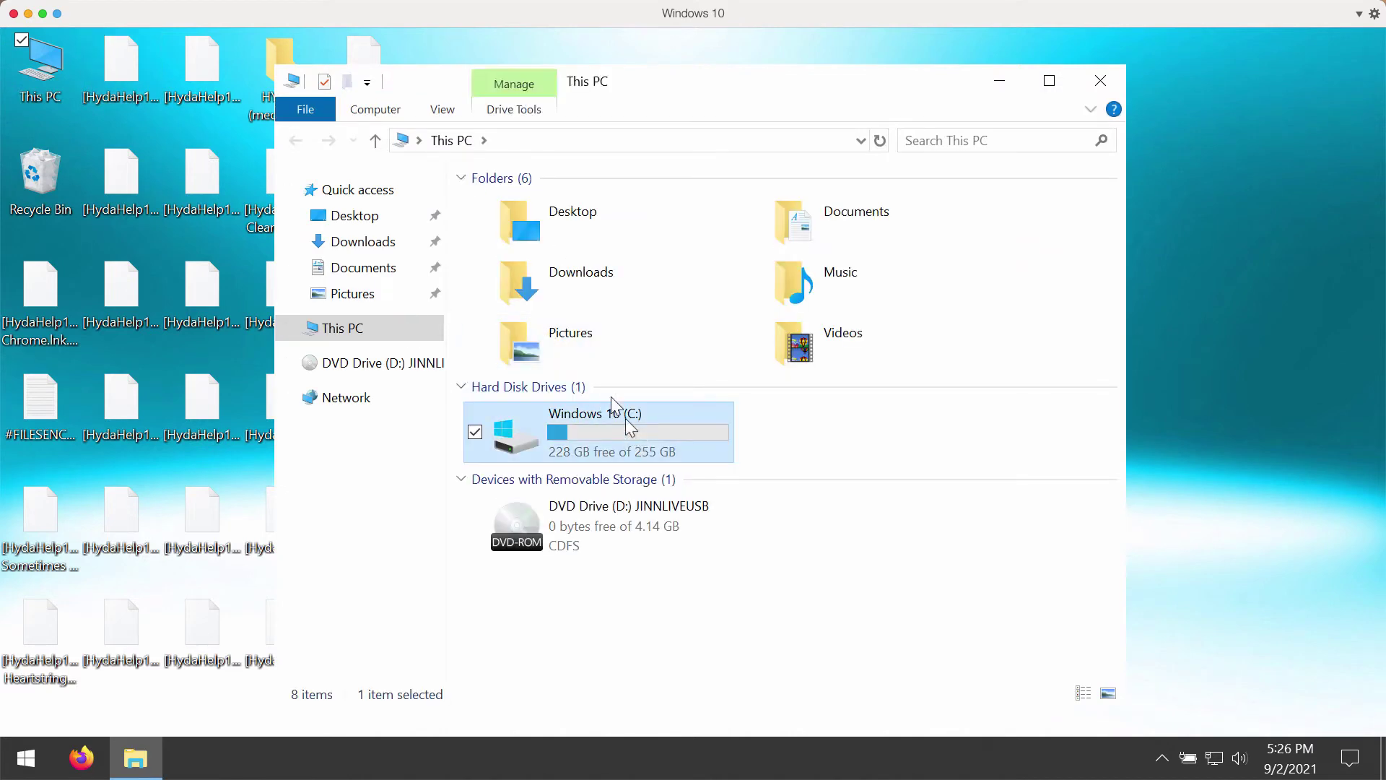
pyautogui.doubleClick(614, 406)
pyautogui.click(616, 242)
pyautogui.doubleClick(616, 242)
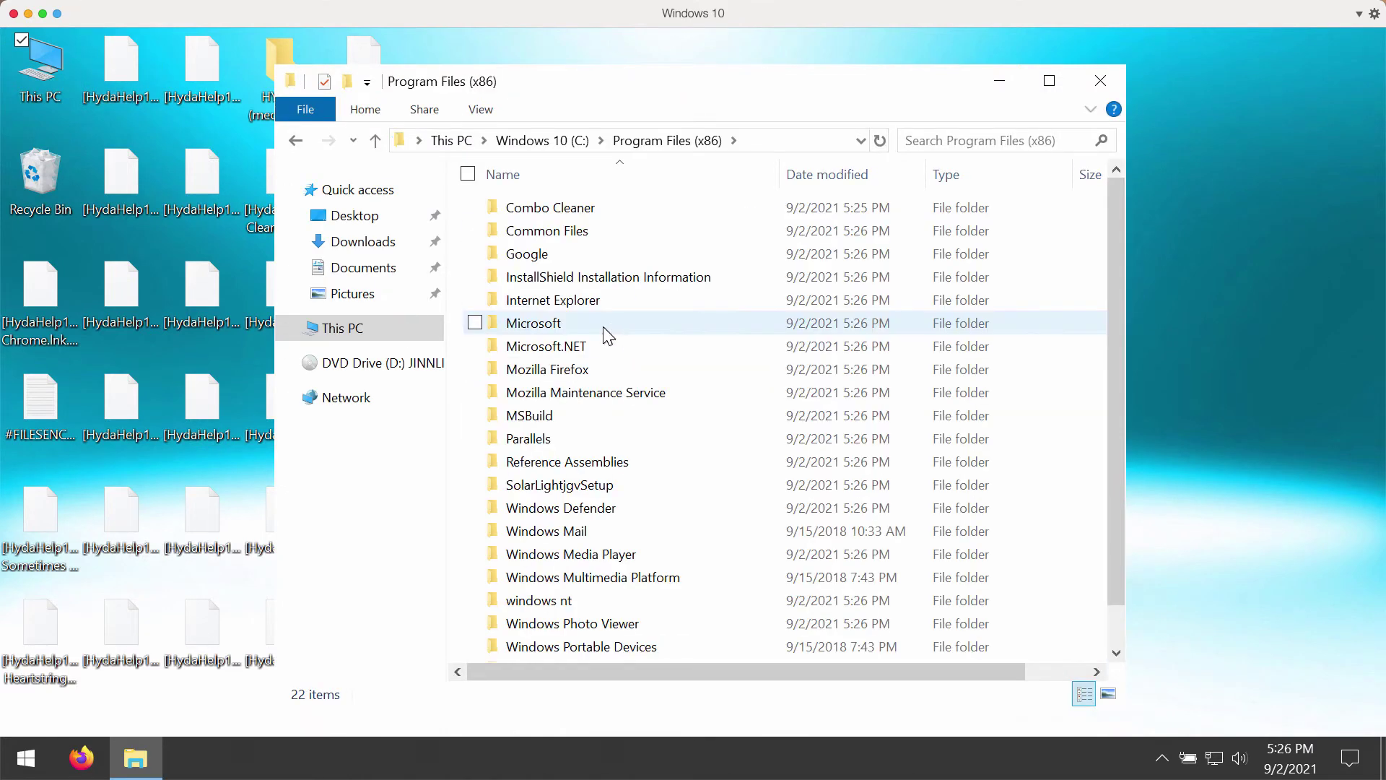
pyautogui.click(576, 302)
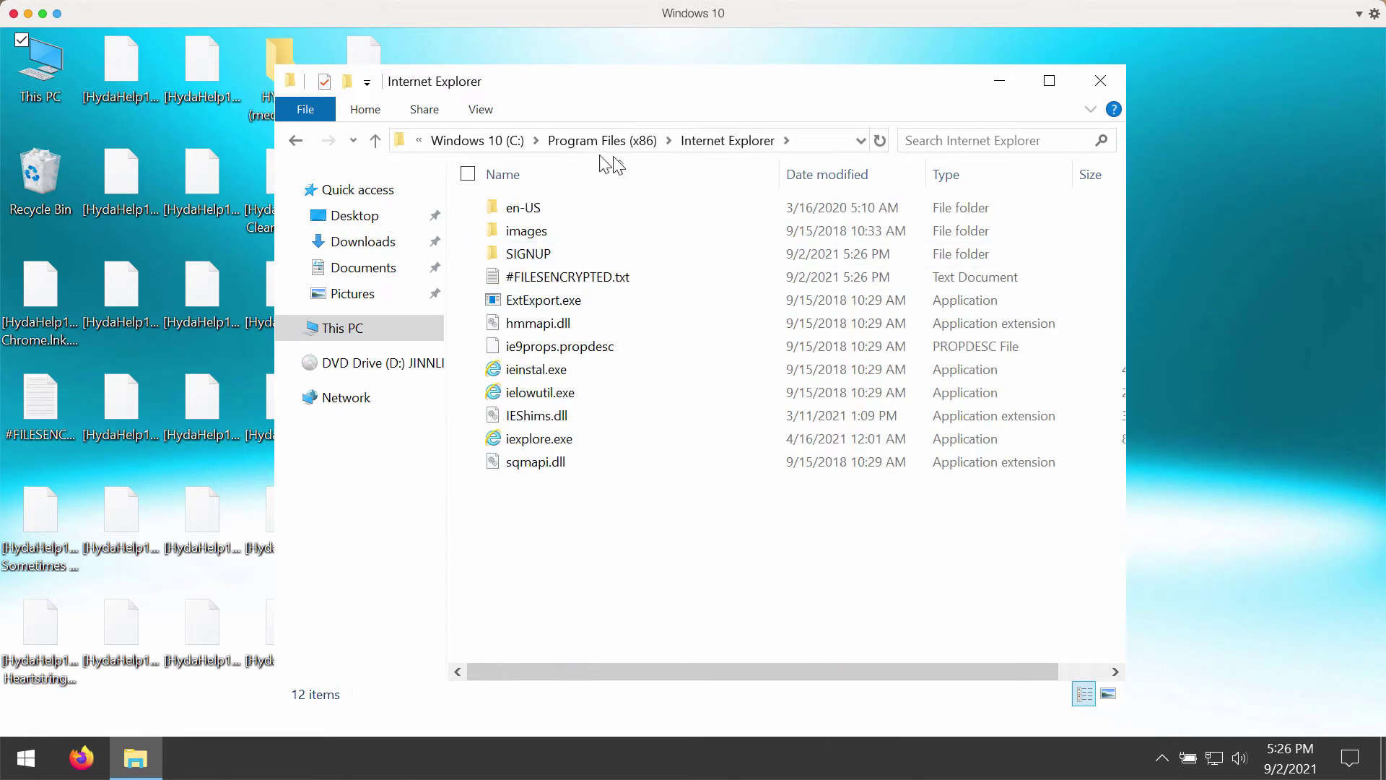
pyautogui.click(591, 432)
pyautogui.doubleClick(590, 438)
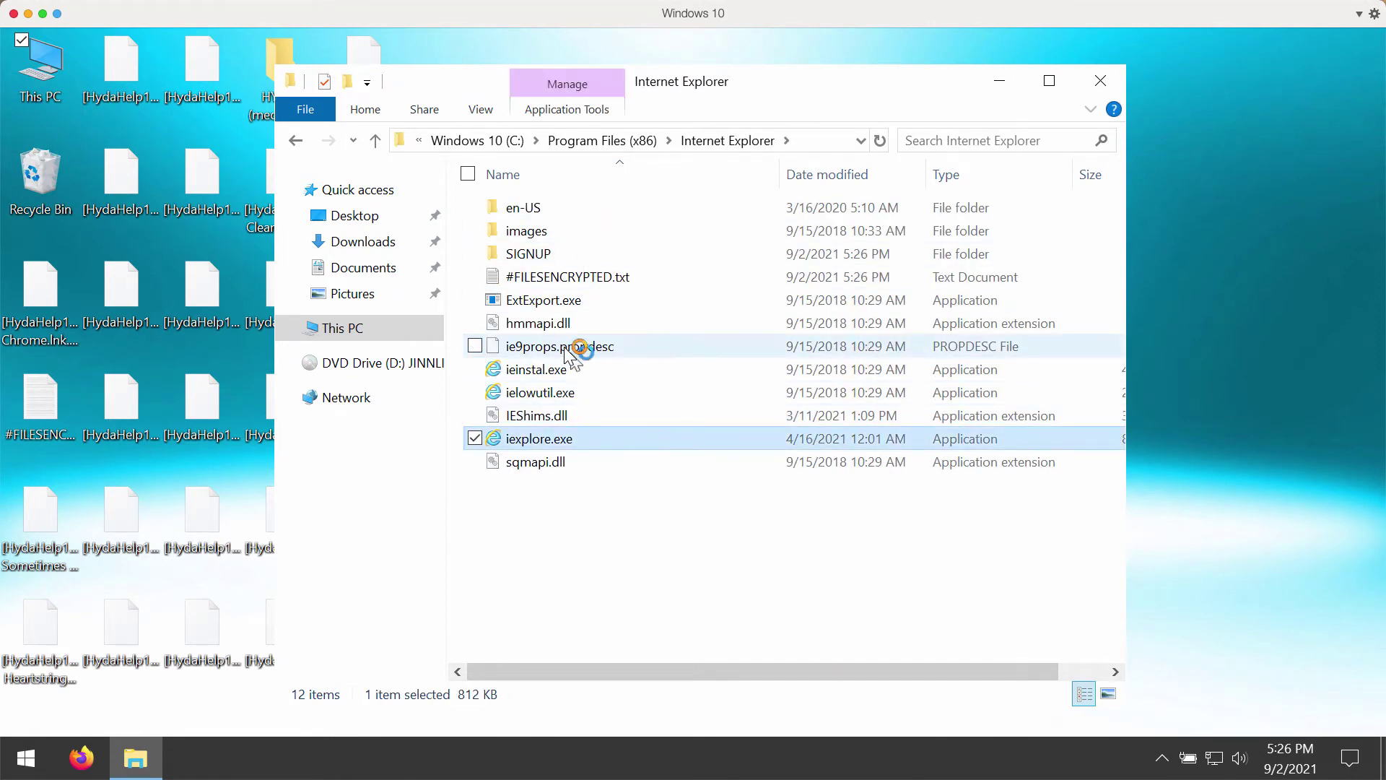
# Close File Explorer and load combocleaner.com in Internet Explorer.
pyautogui.click(1101, 82)
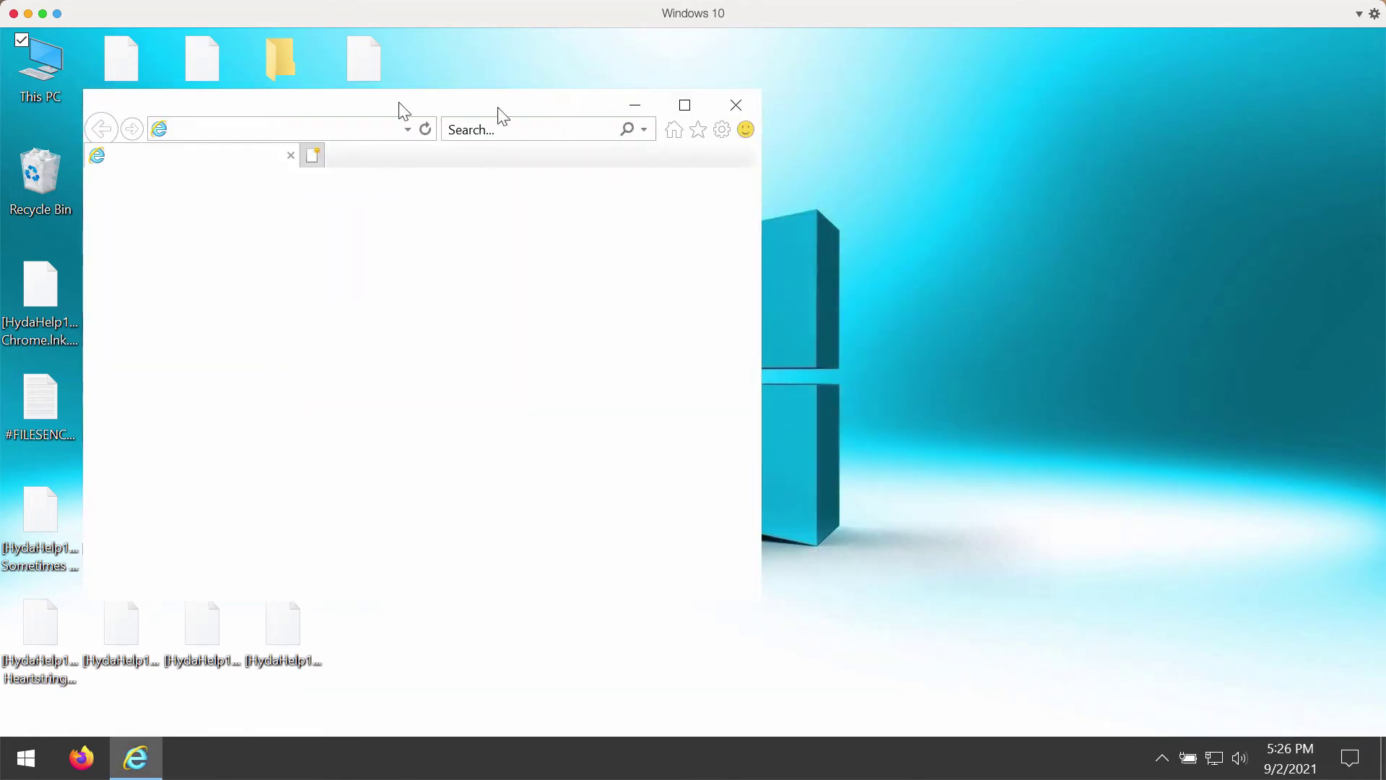
pyautogui.write('c')
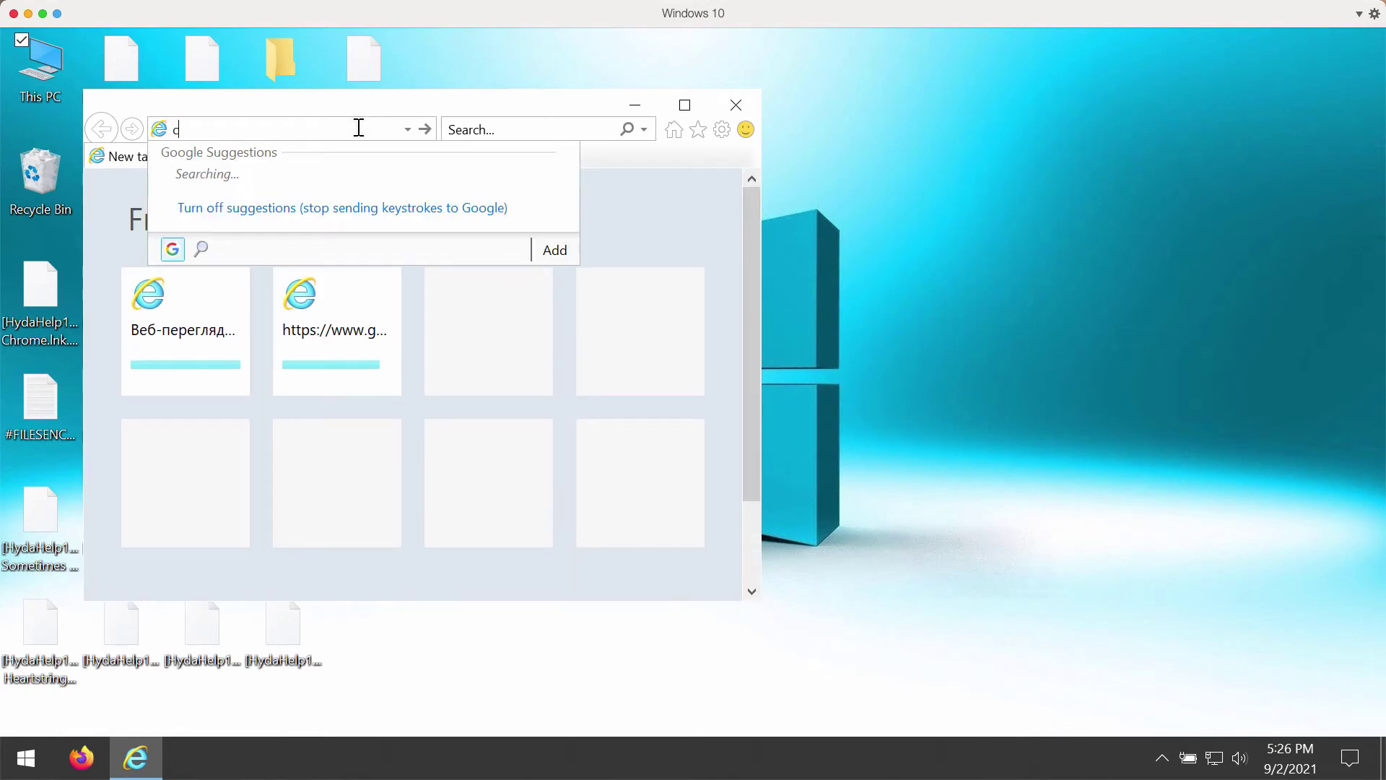
pyautogui.write('ombocleaner.com/')
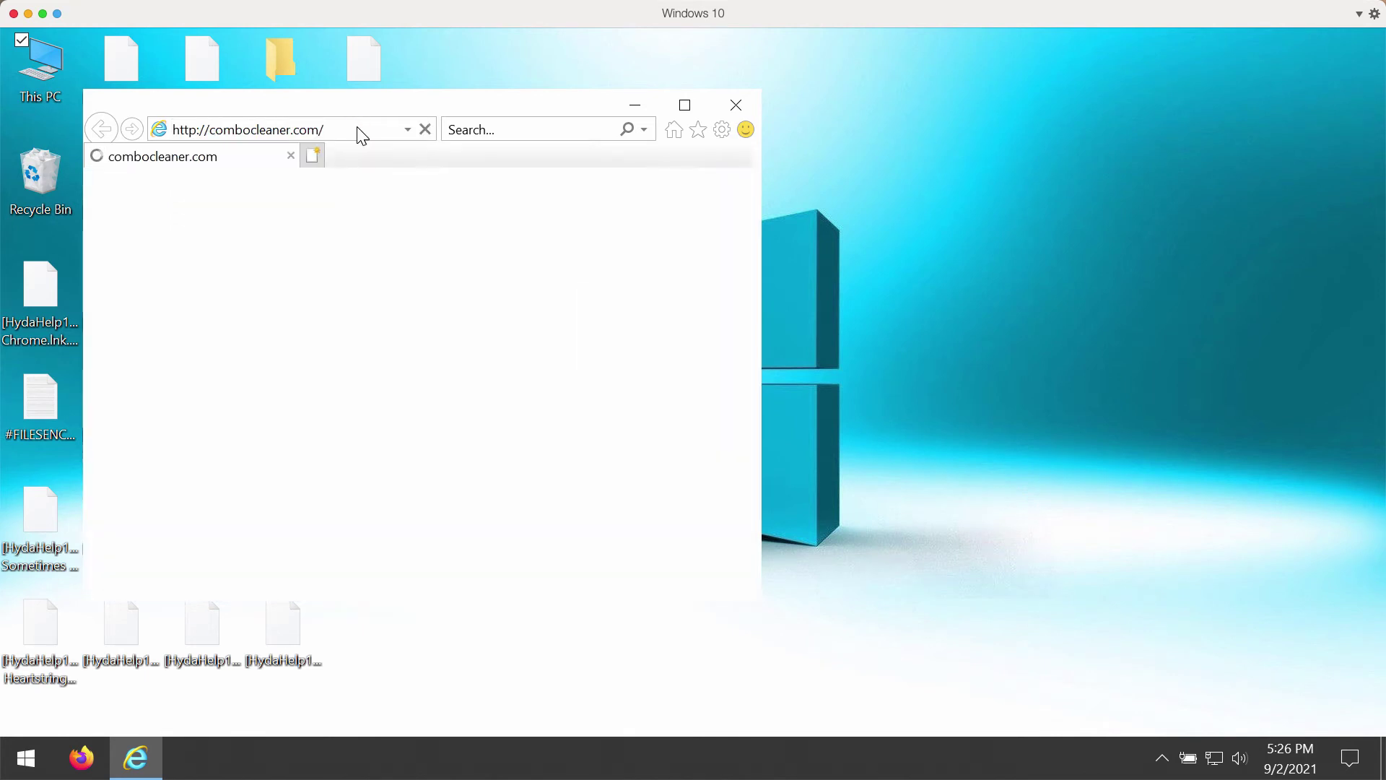
pyautogui.press('Return')
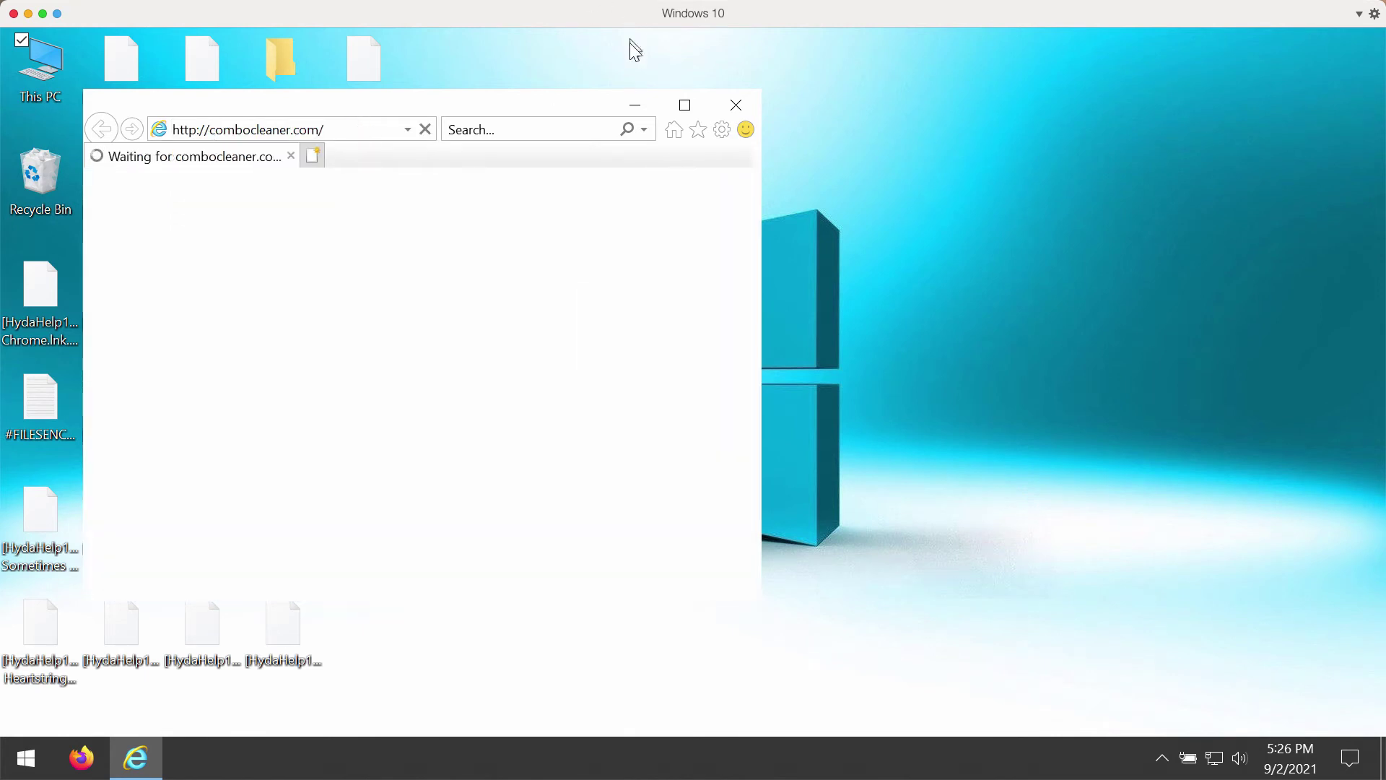
# Scroll the Combo Cleaner homepage to the download offer and maximize the browser window.
pyautogui.moveTo(579, 106); pyautogui.dragTo(818, 91)
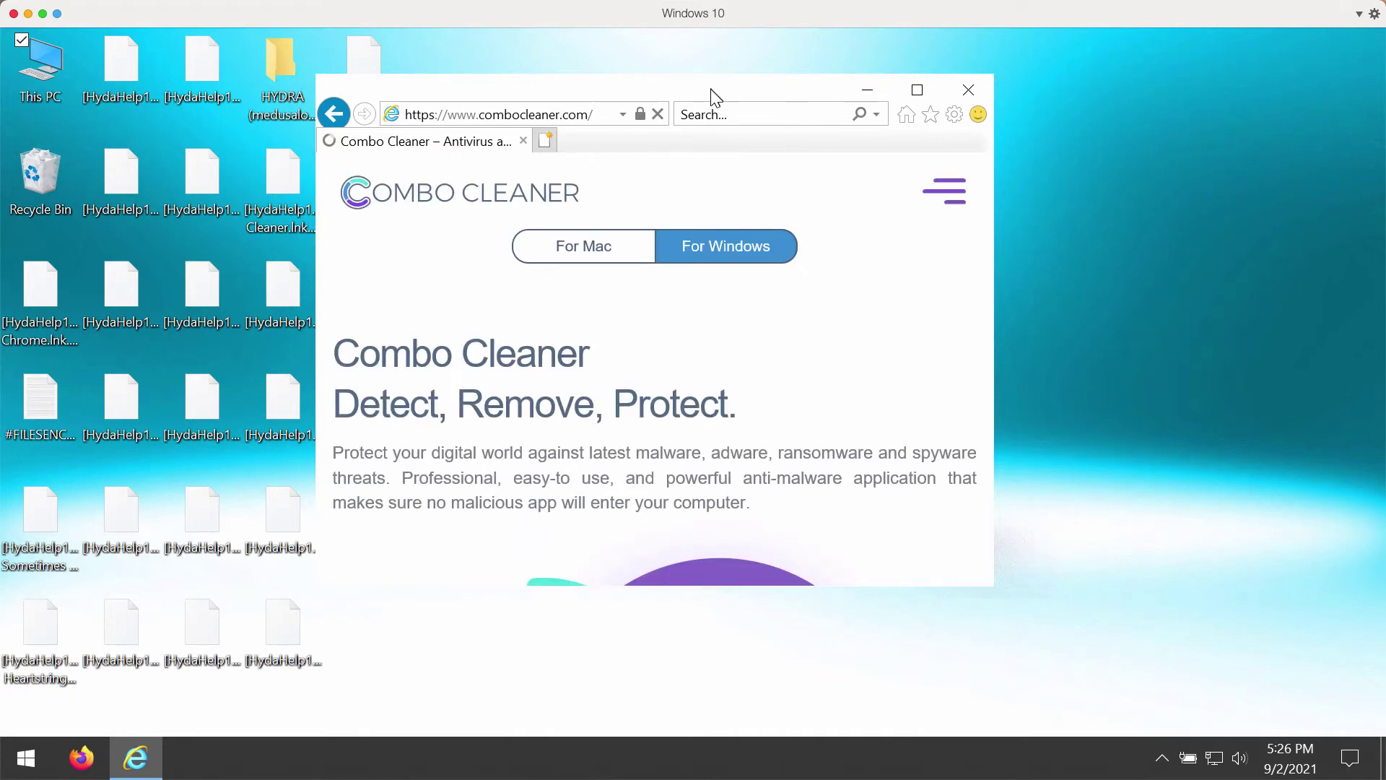
pyautogui.moveTo(712, 96); pyautogui.dragTo(714, 107)
pyautogui.scroll(-1, 982, 207)
pyautogui.moveTo(982, 207); pyautogui.dragTo(986, 242)
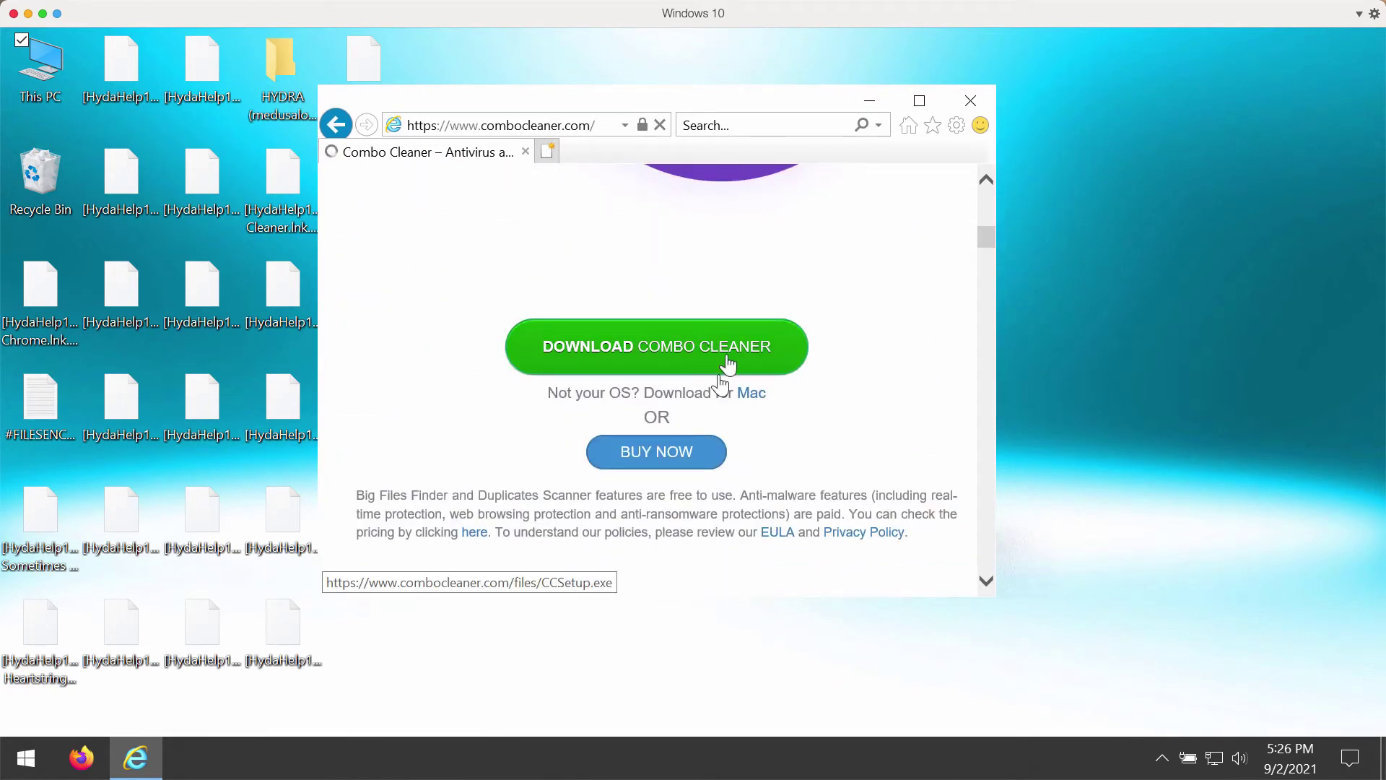
pyautogui.moveTo(632, 97); pyautogui.dragTo(648, 120)
pyautogui.doubleClick(648, 120)
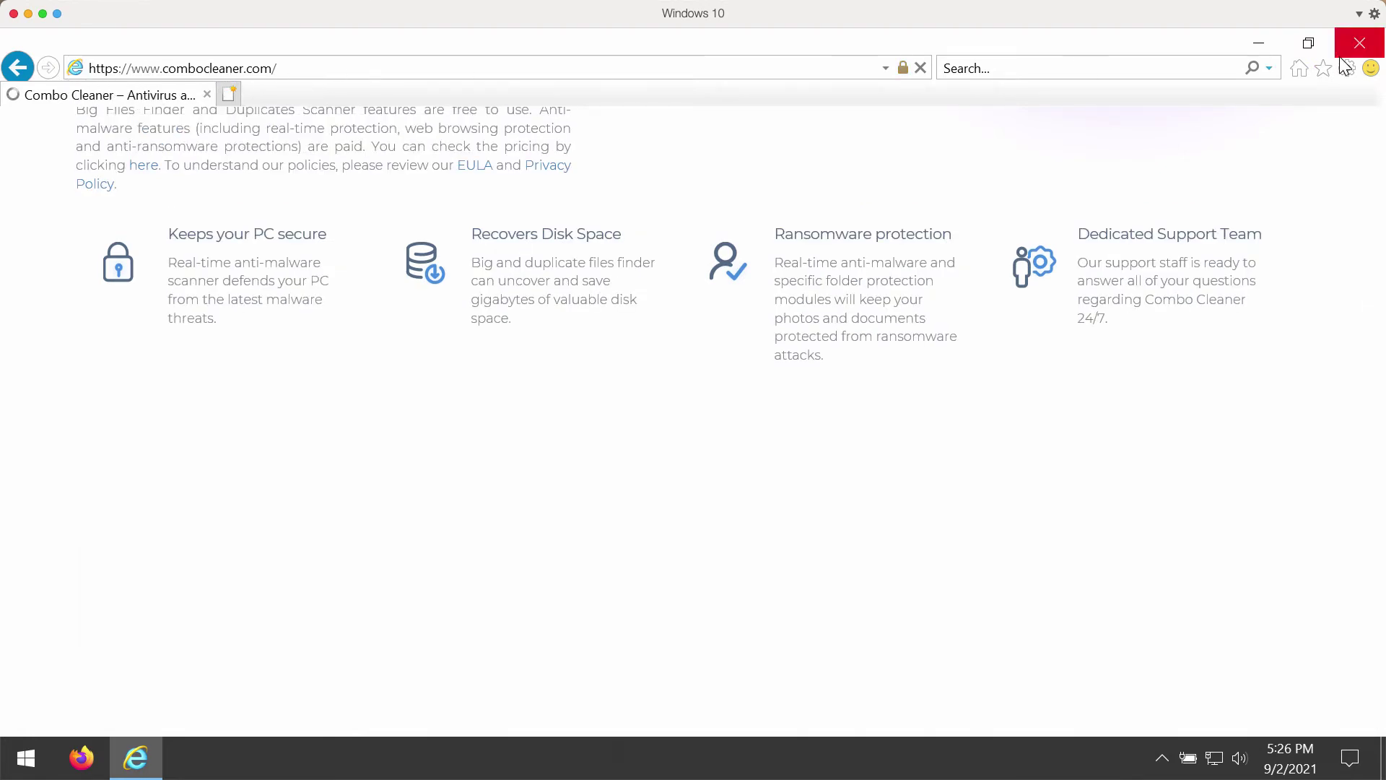
# Restore the browser window and launch a Quick Scan from Combo Cleaner's Dashboard.
pyautogui.click(1308, 43)
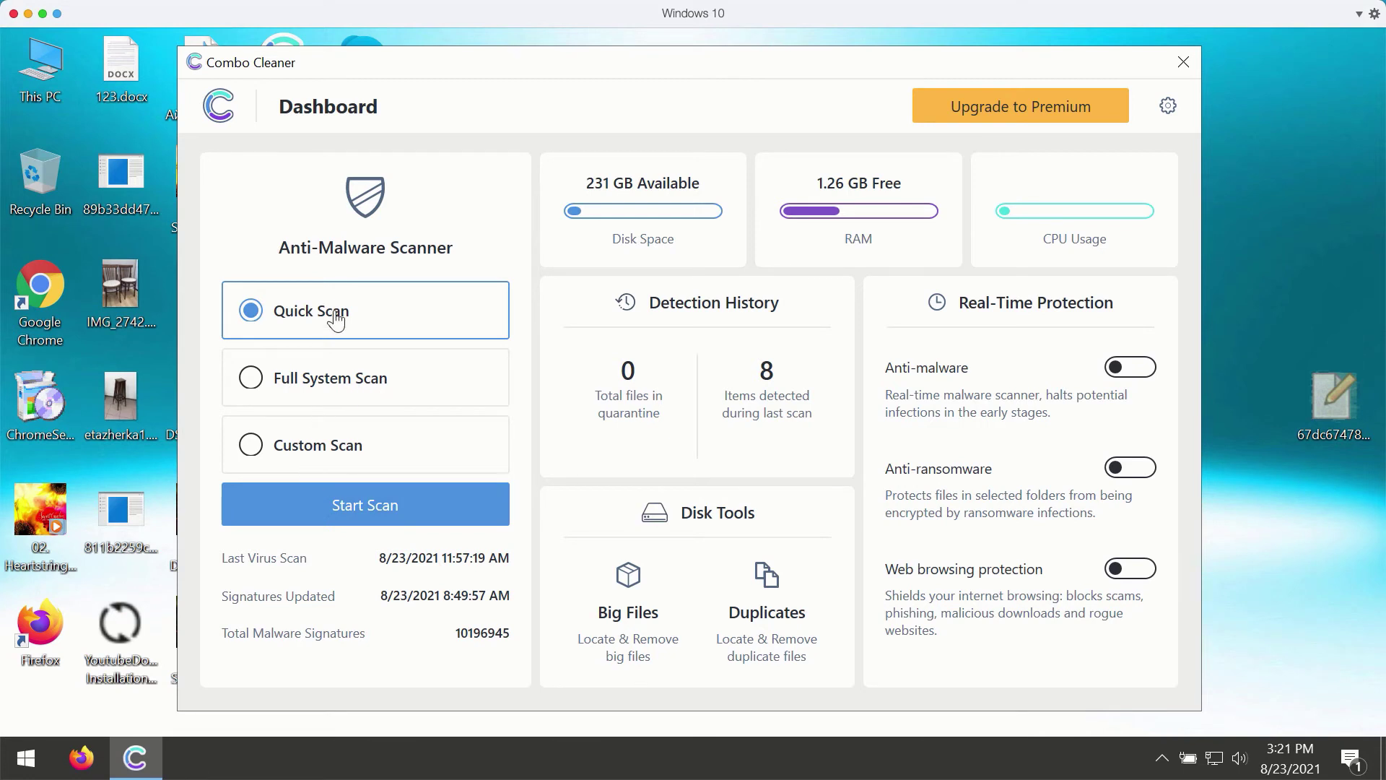
pyautogui.click(368, 511)
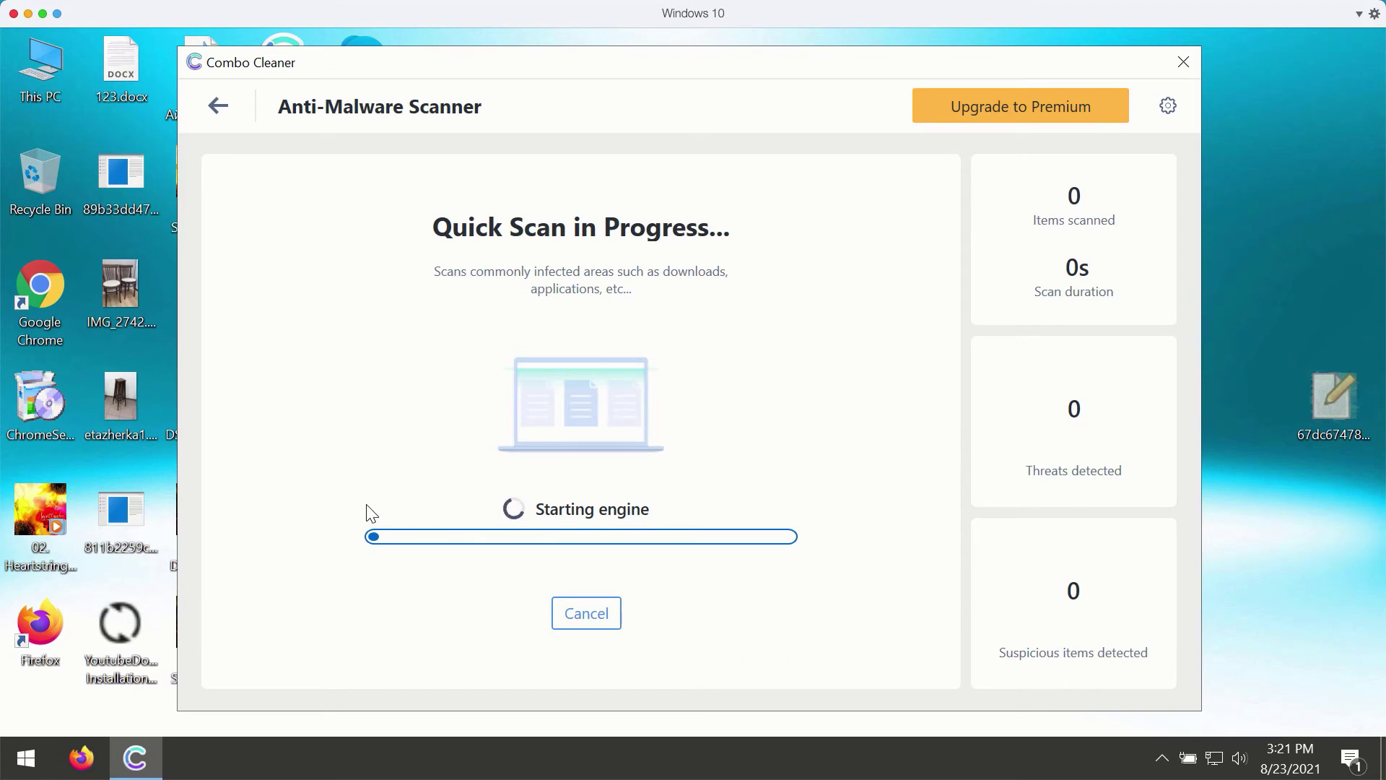
# Go back to the Dashboard and view Settings > Anti-Ransomware protection.
pyautogui.click(218, 106)
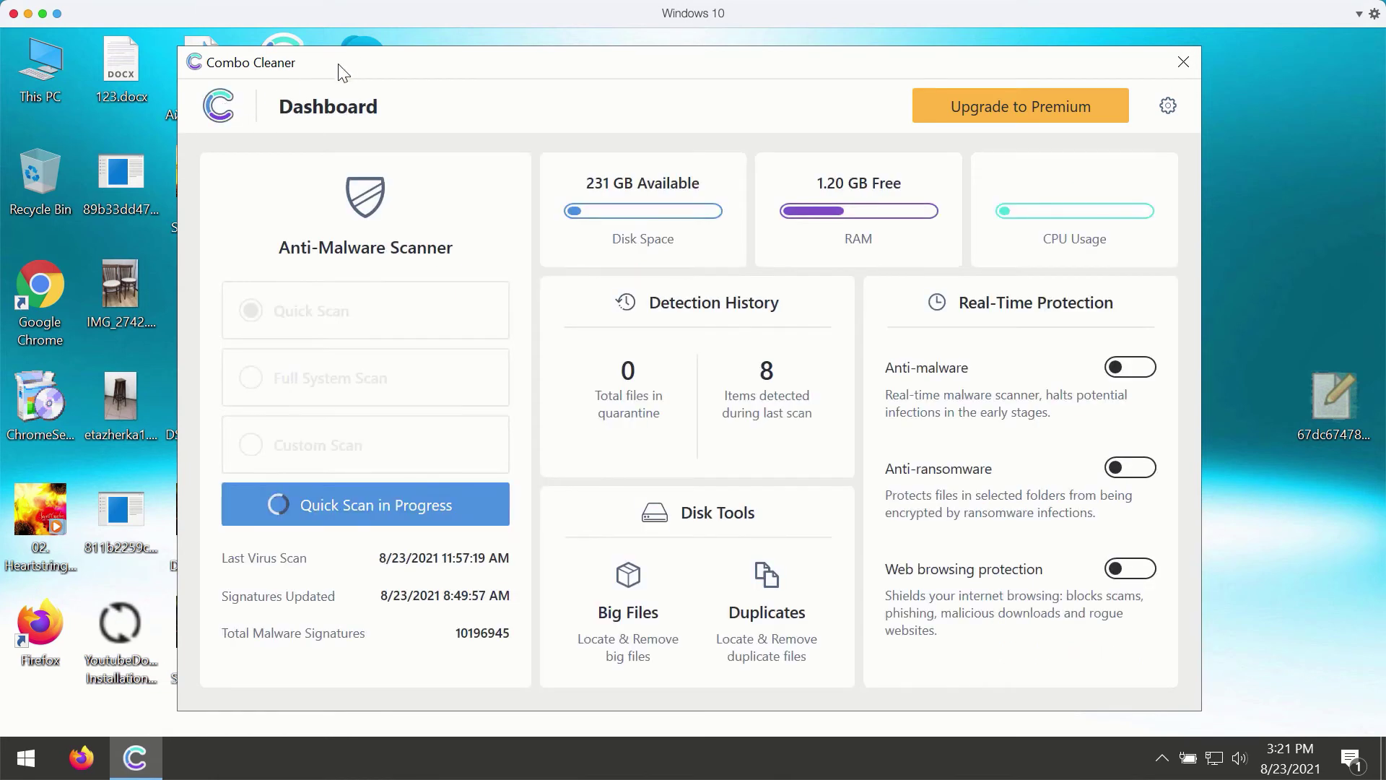
pyautogui.click(1169, 109)
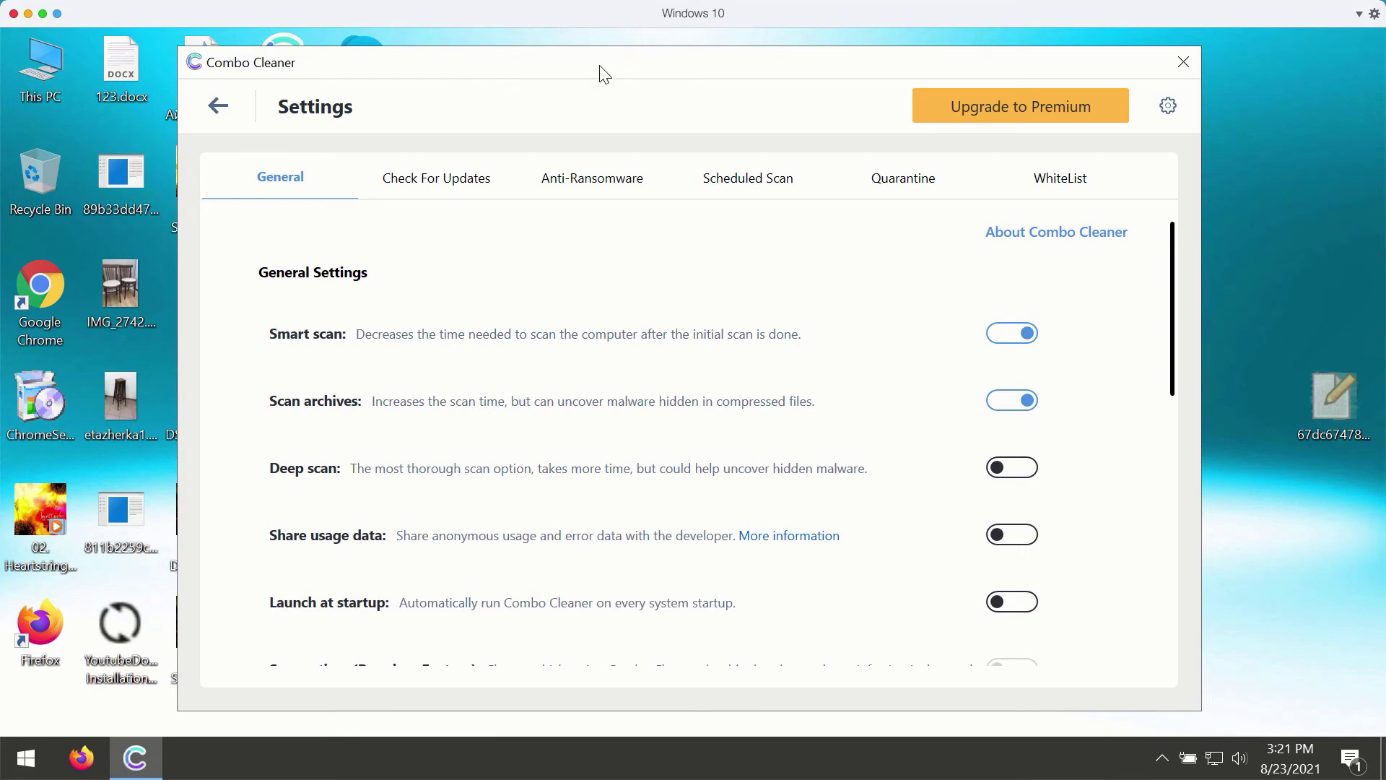
pyautogui.click(590, 186)
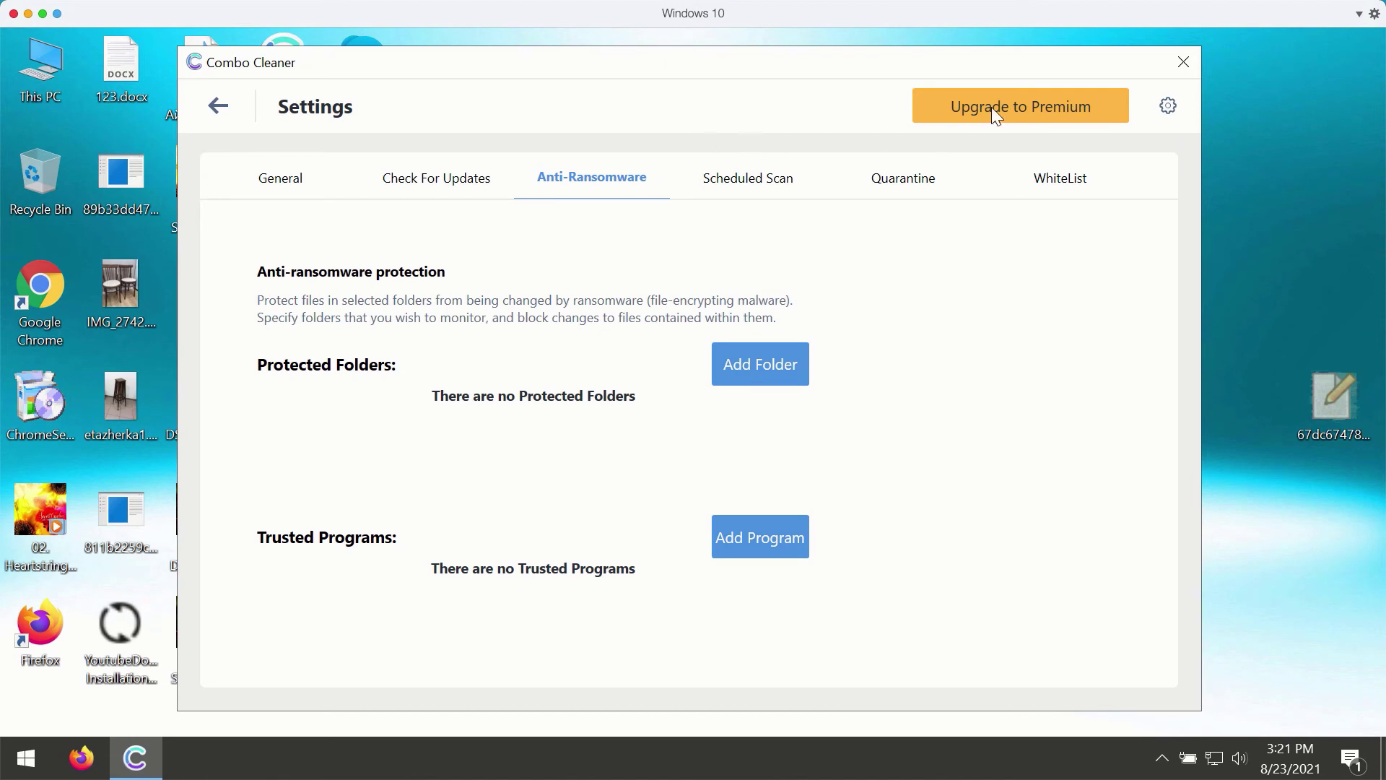
# Return to the Dashboard and reopen the Quick Scan in Progress page.
pyautogui.click(210, 111)
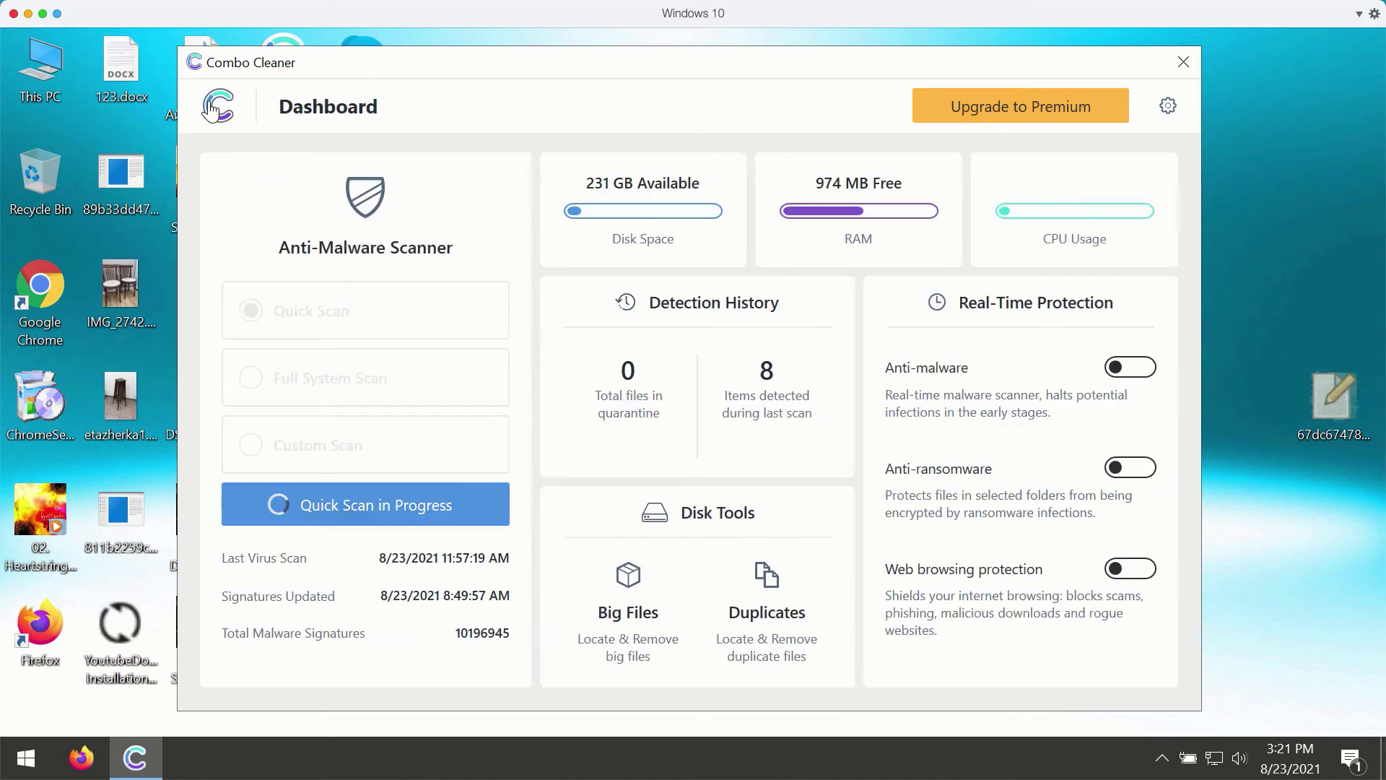
pyautogui.click(423, 504)
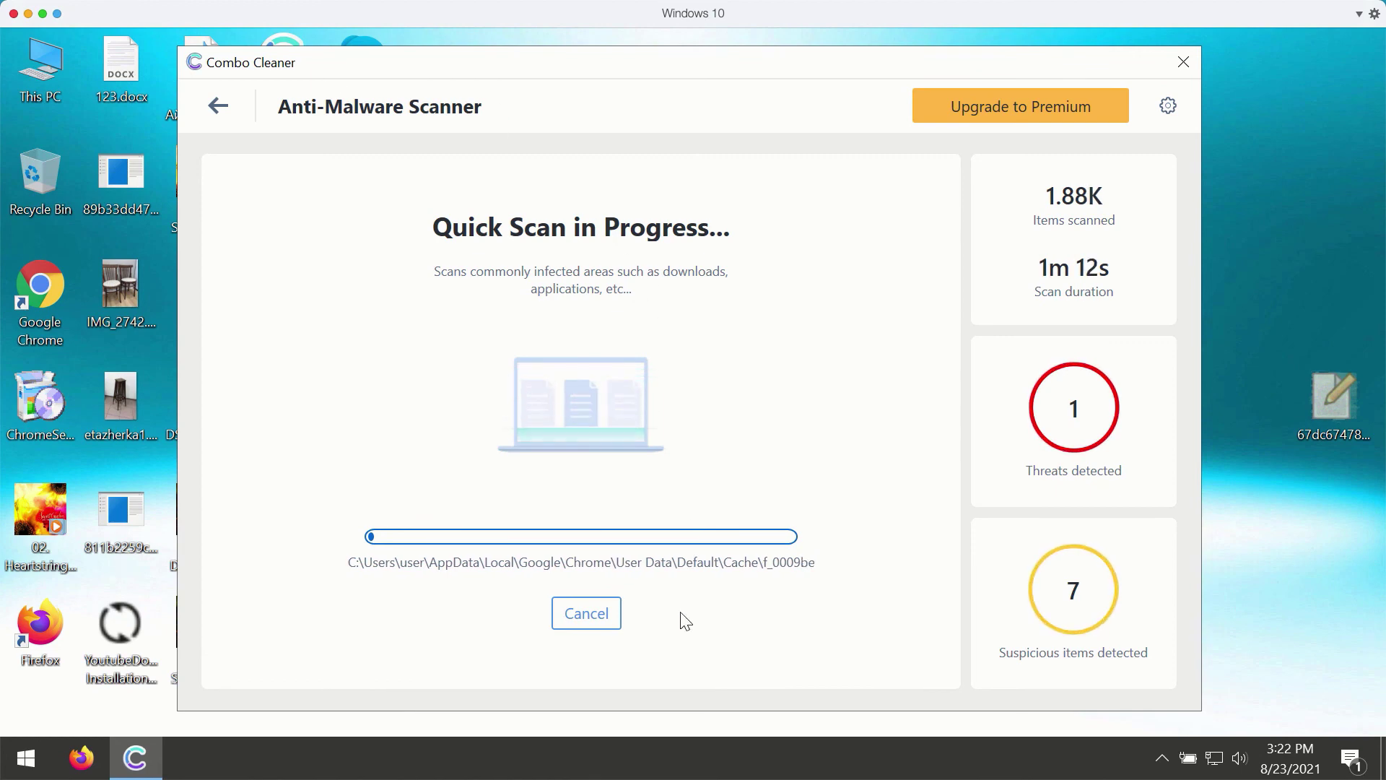
# Cancel the running Quick Scan and confirm Yes to stop it.
pyautogui.click(608, 620)
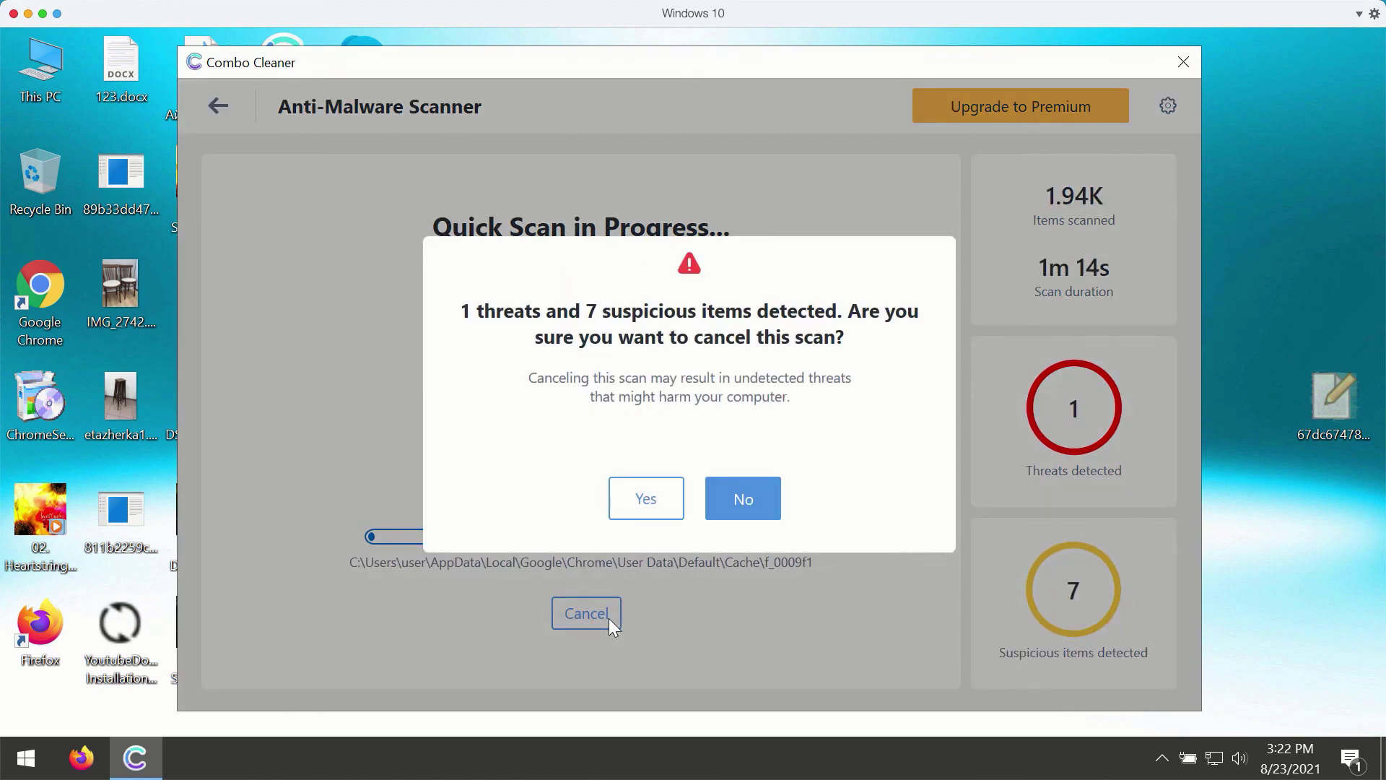
pyautogui.click(646, 503)
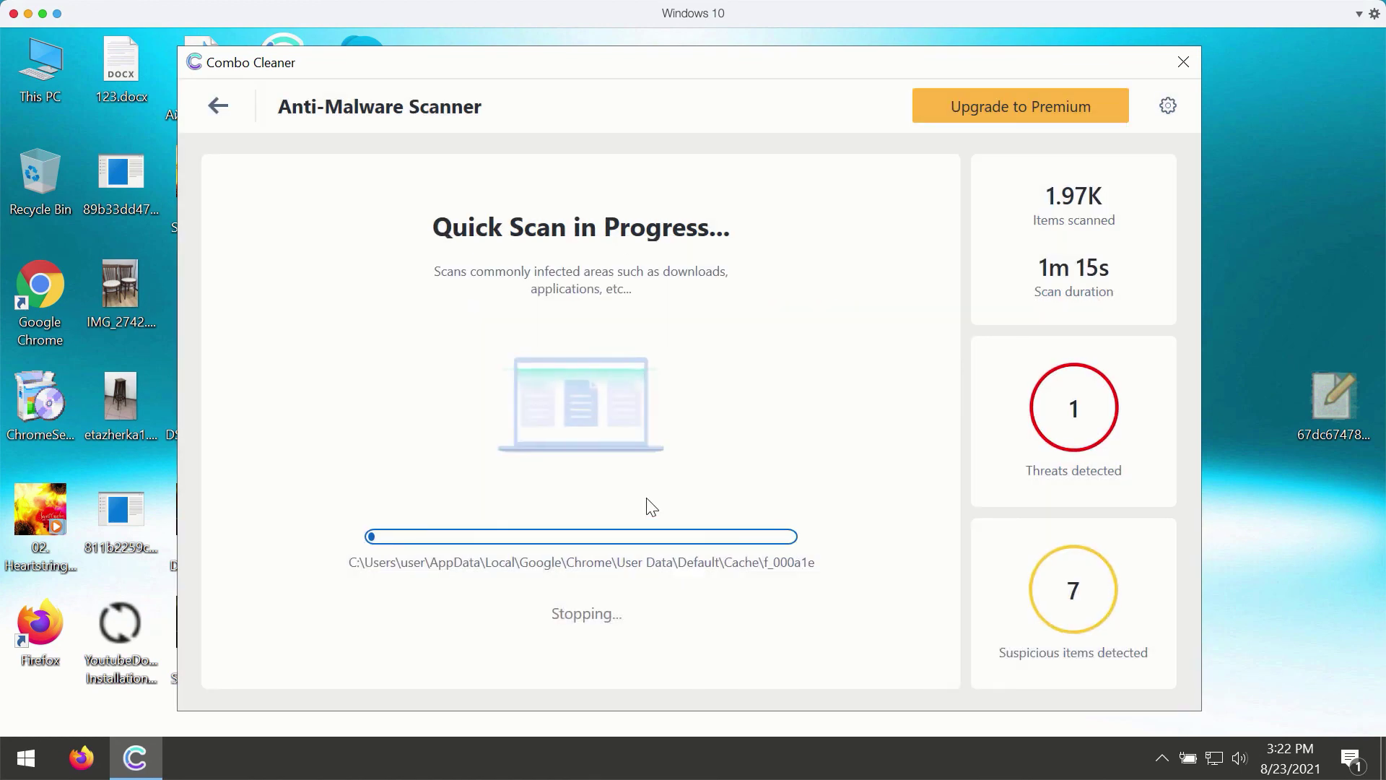